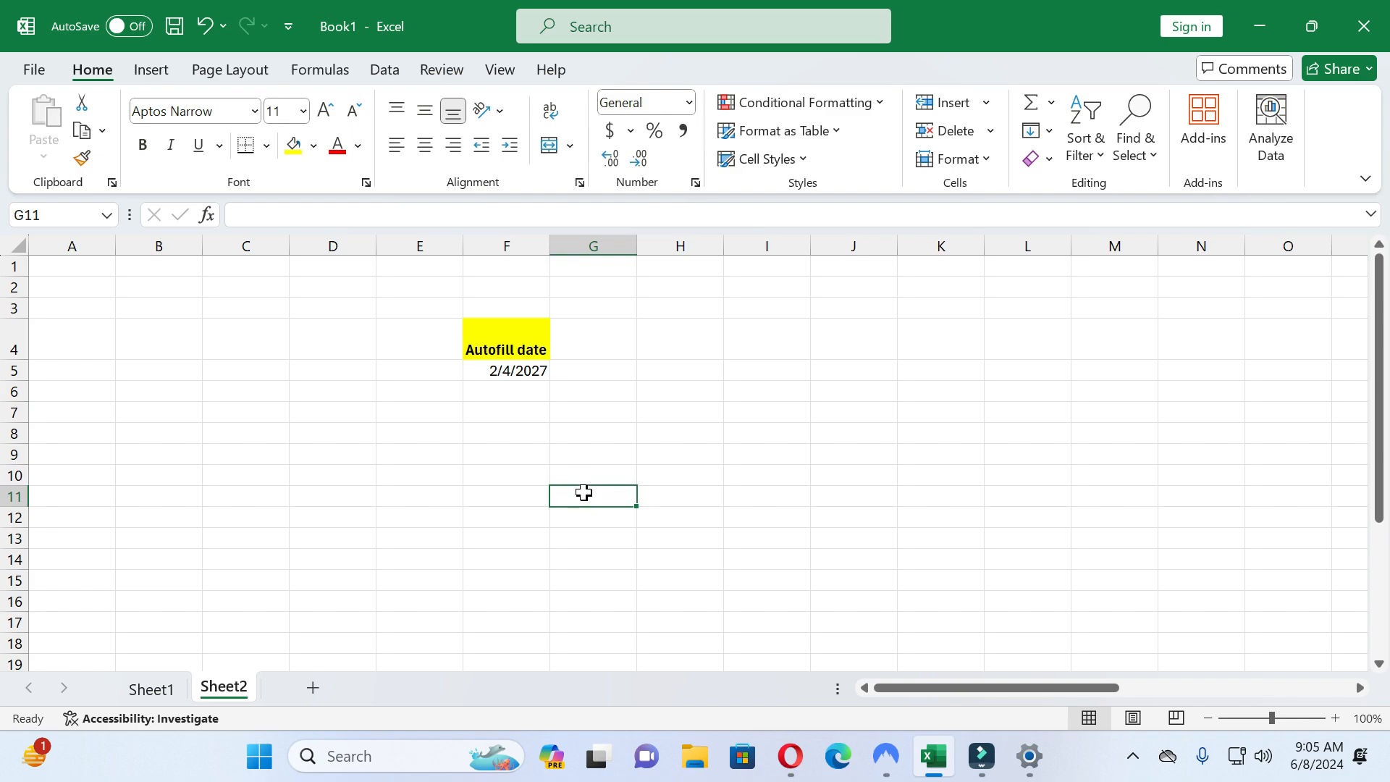
Step: Review the available date types for cell F5 and apply the Date format *3/14/2012
left_click(504, 373)
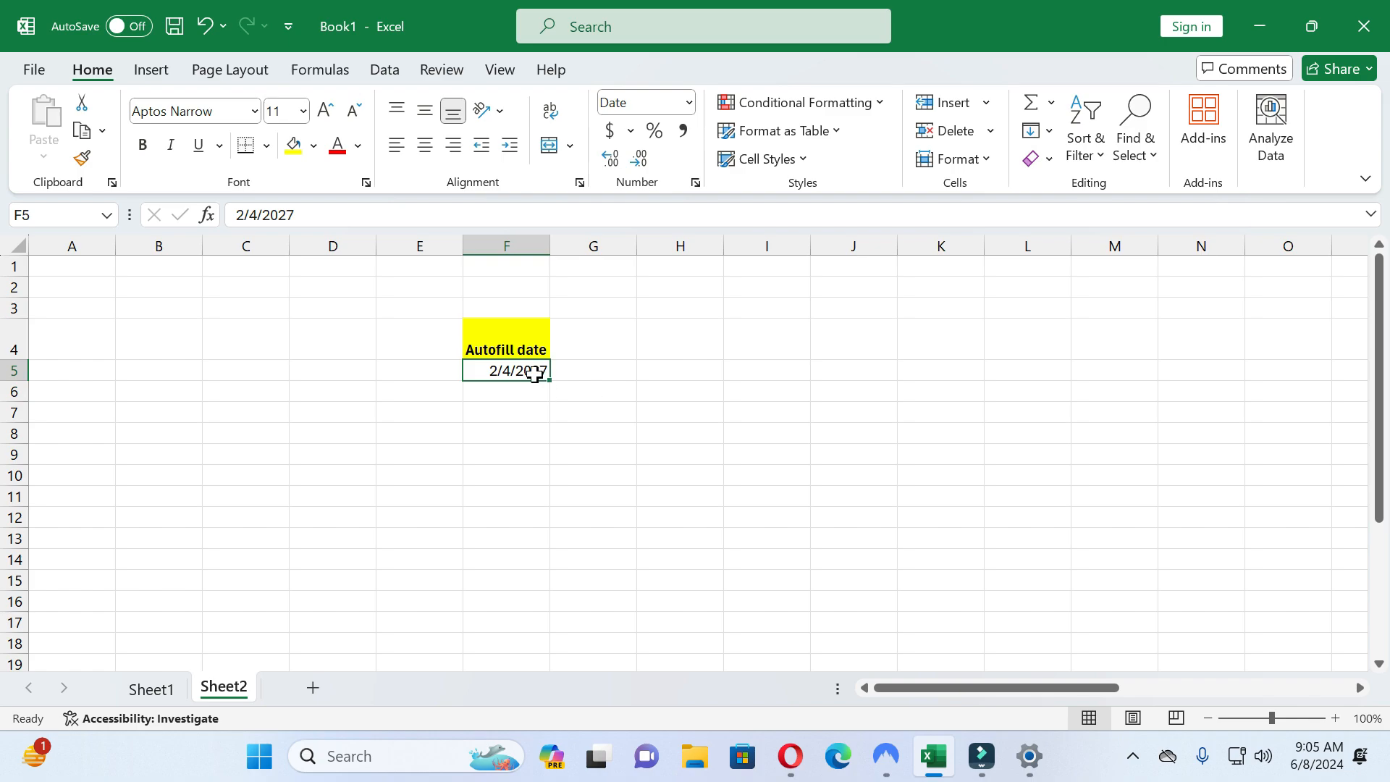
left_click(516, 389)
left_click(522, 370)
right_click(523, 372)
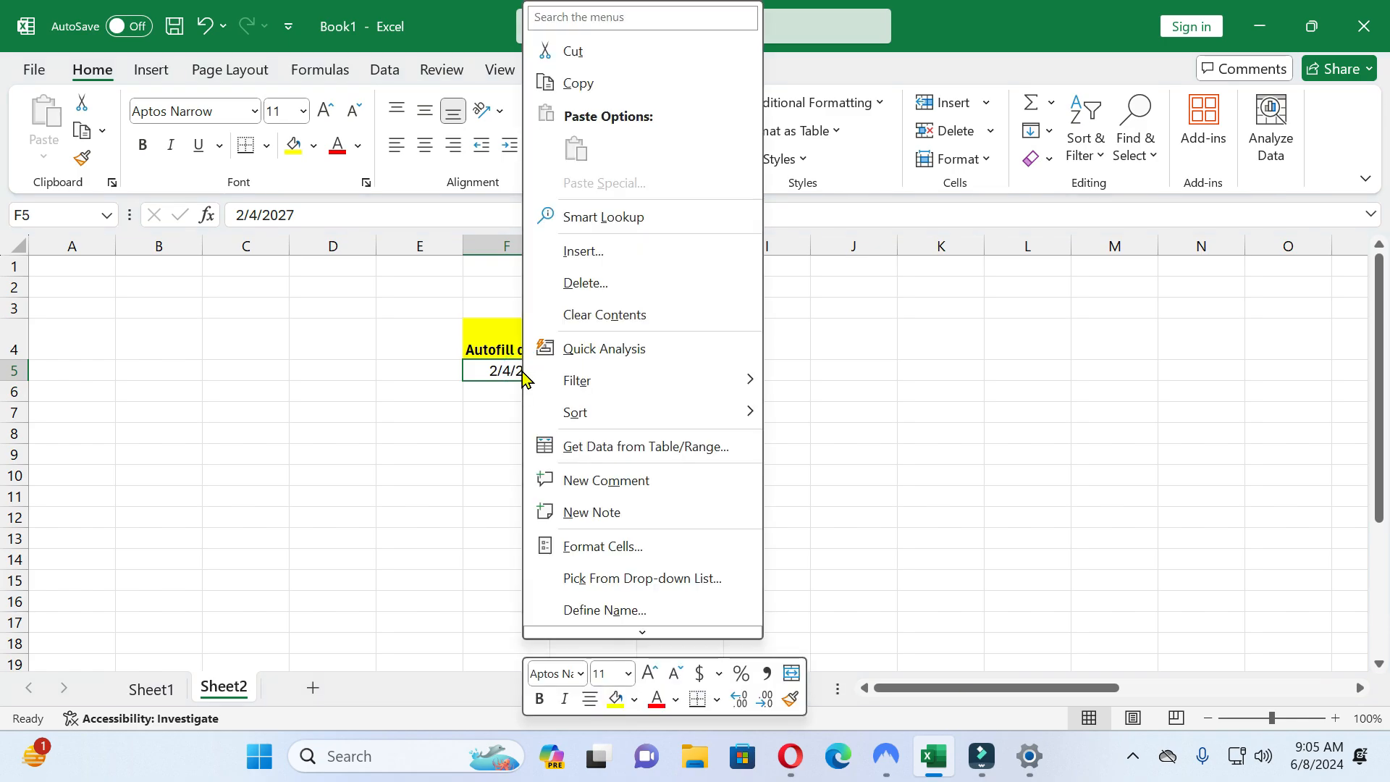
left_click(581, 545)
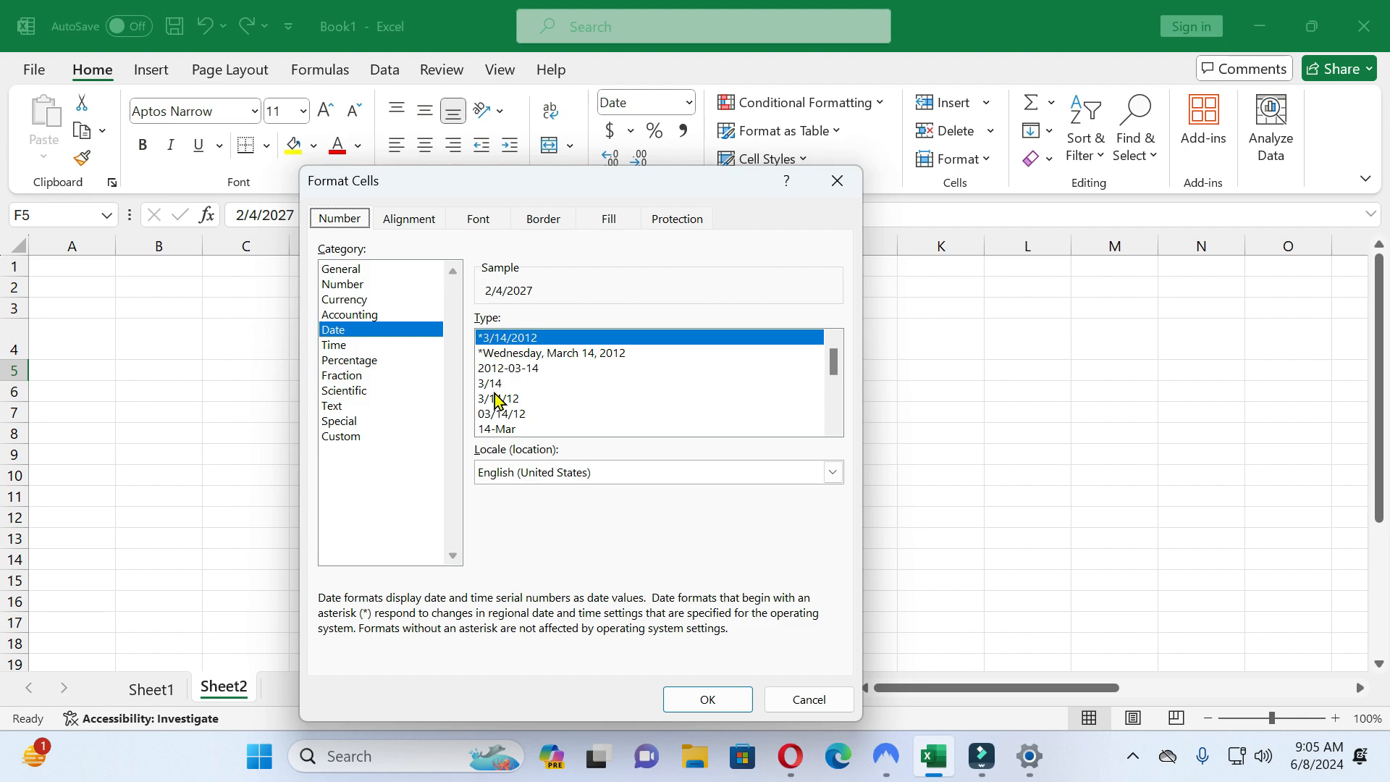
scroll(545, 380, "down", 3)
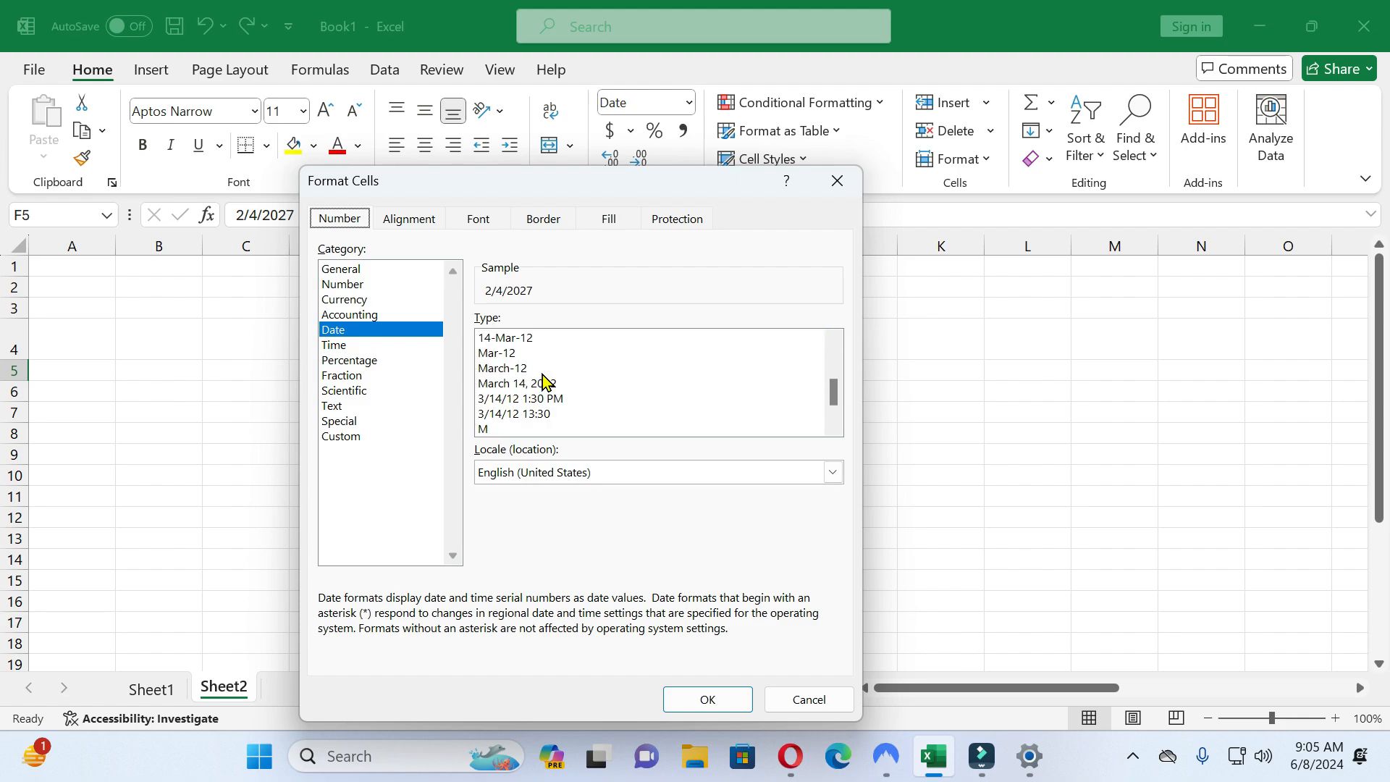
scroll(544, 380, "up", 3)
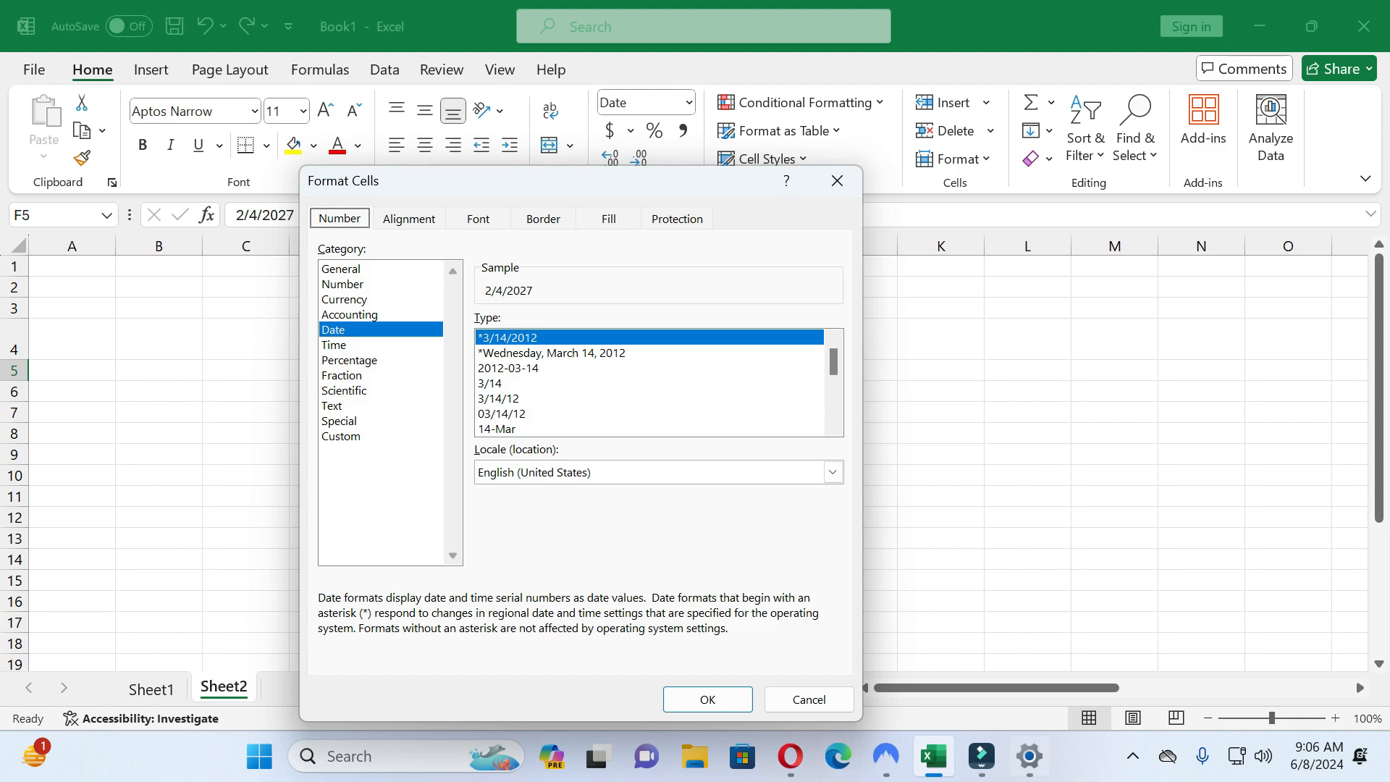
left_click(718, 708)
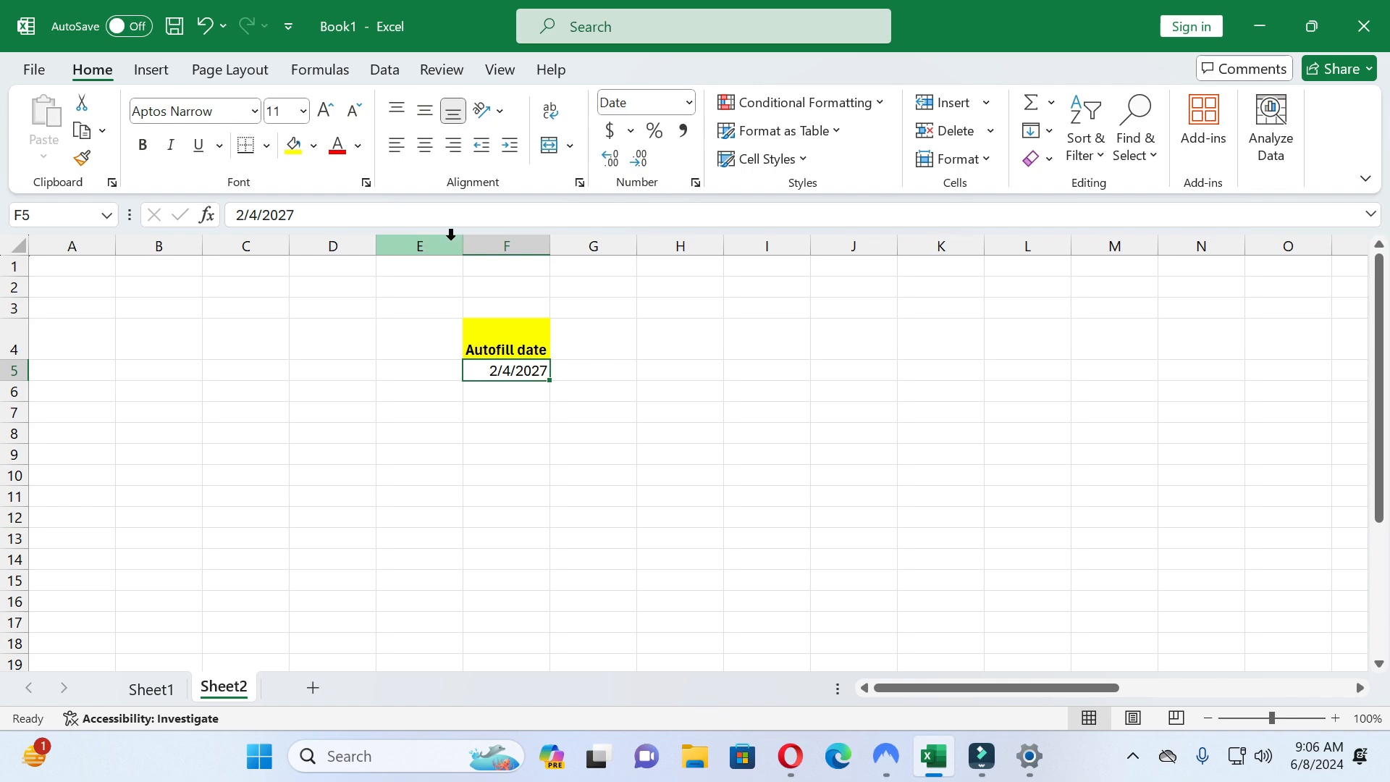
Step: Fill a date series down the column from F5 by day, with step value 1 and stop value 2/25/2027
left_click_drag(481, 450, 488, 435)
left_click(522, 366)
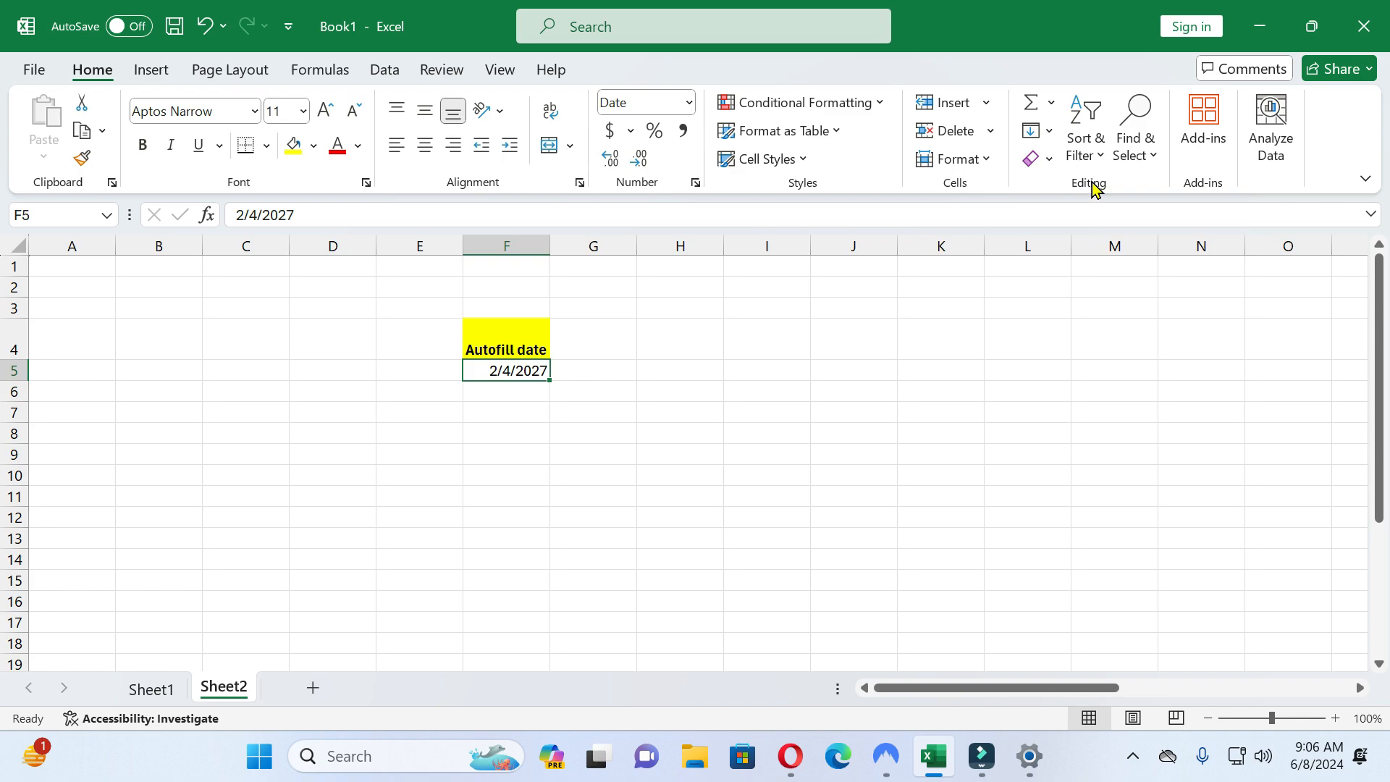
left_click(1044, 133)
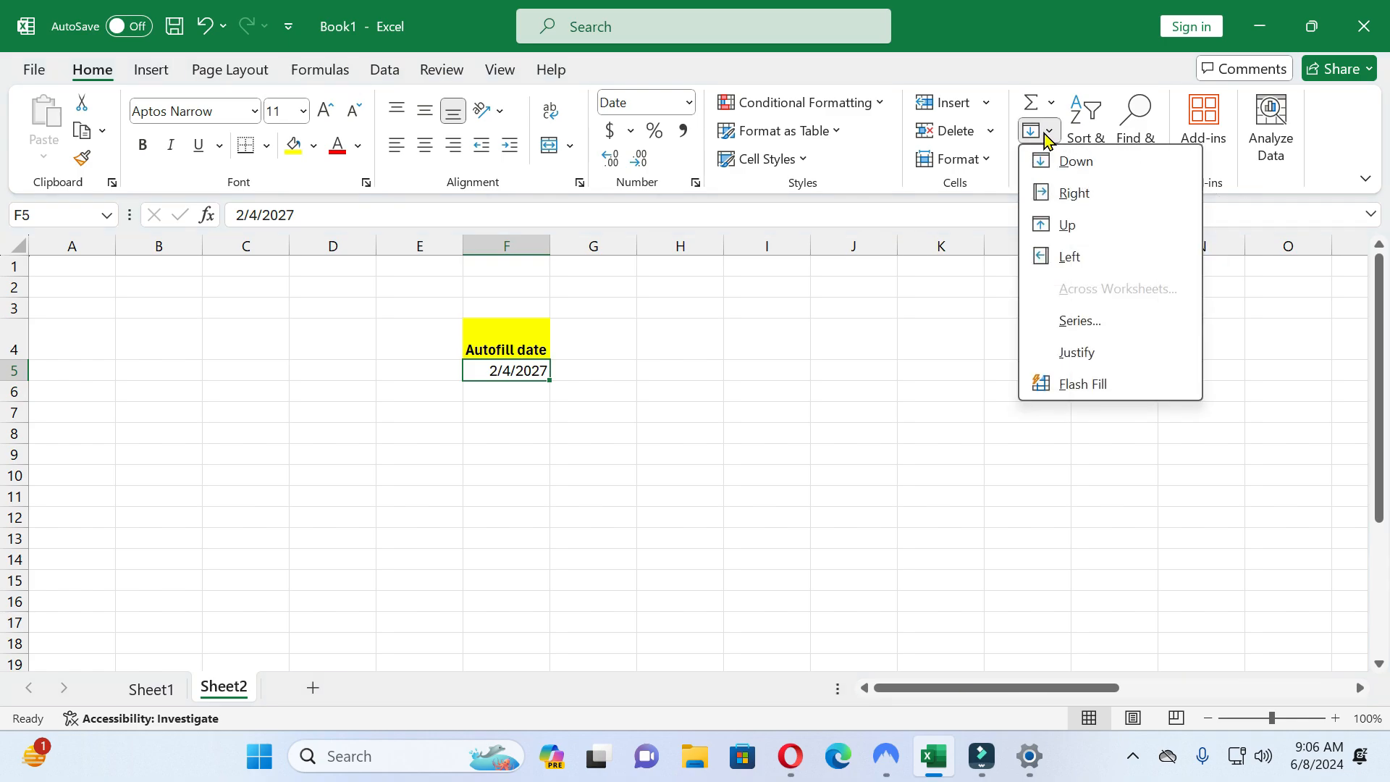
left_click(1078, 318)
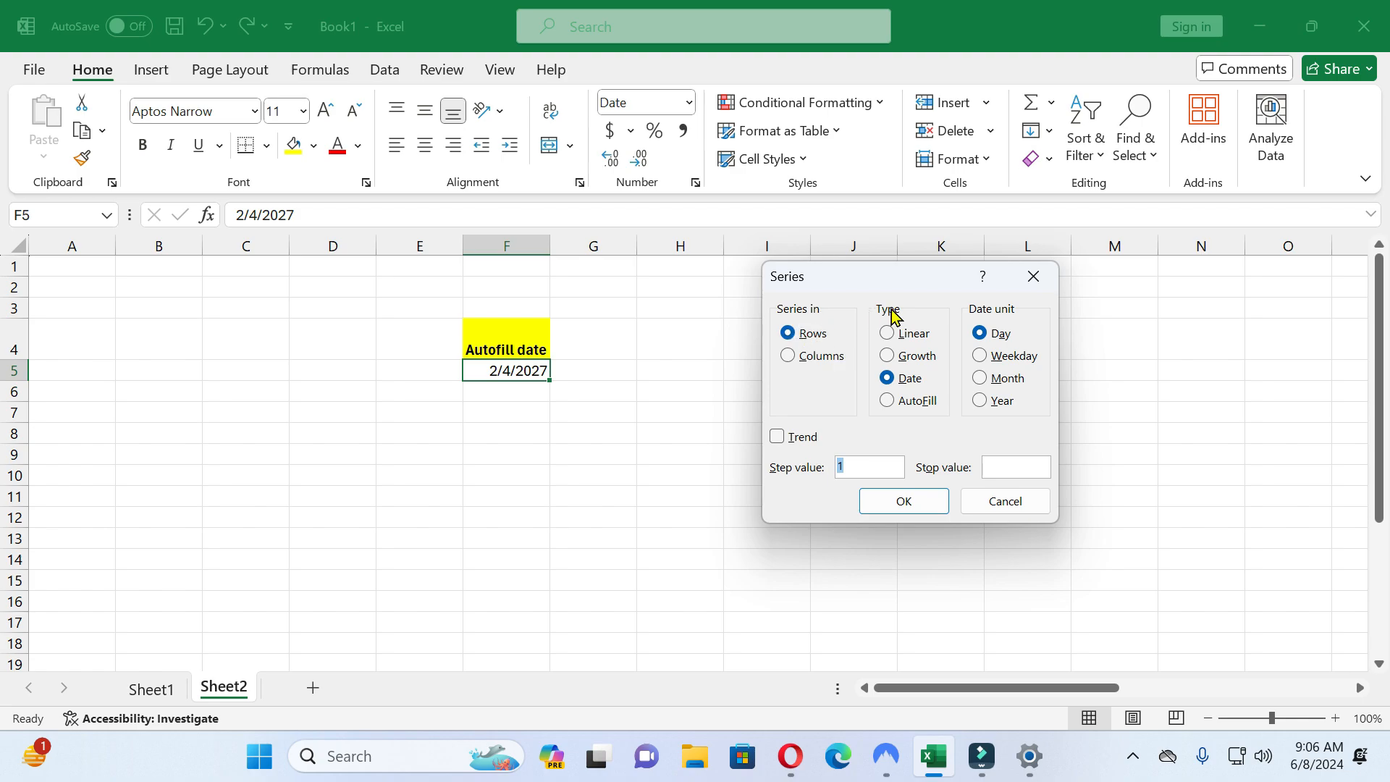
left_click(785, 354)
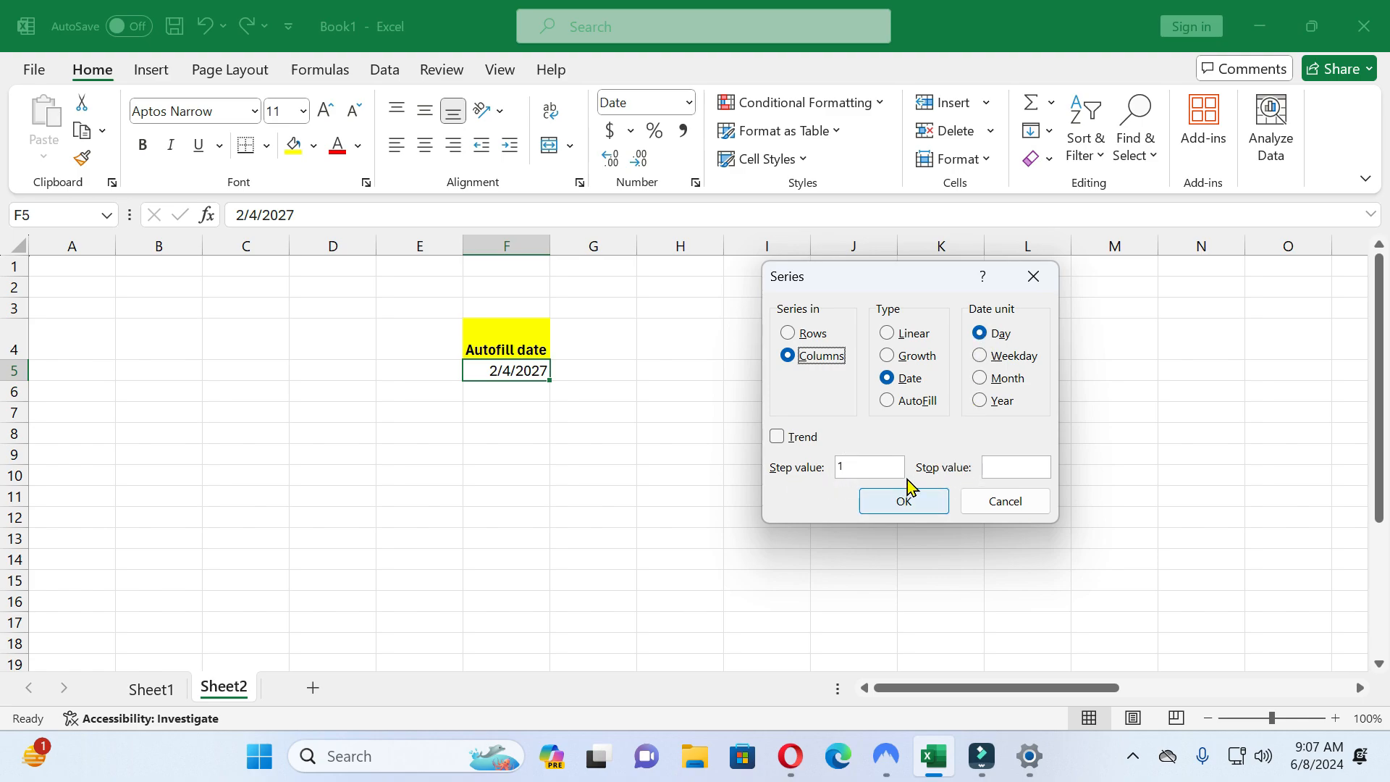
left_click(995, 471)
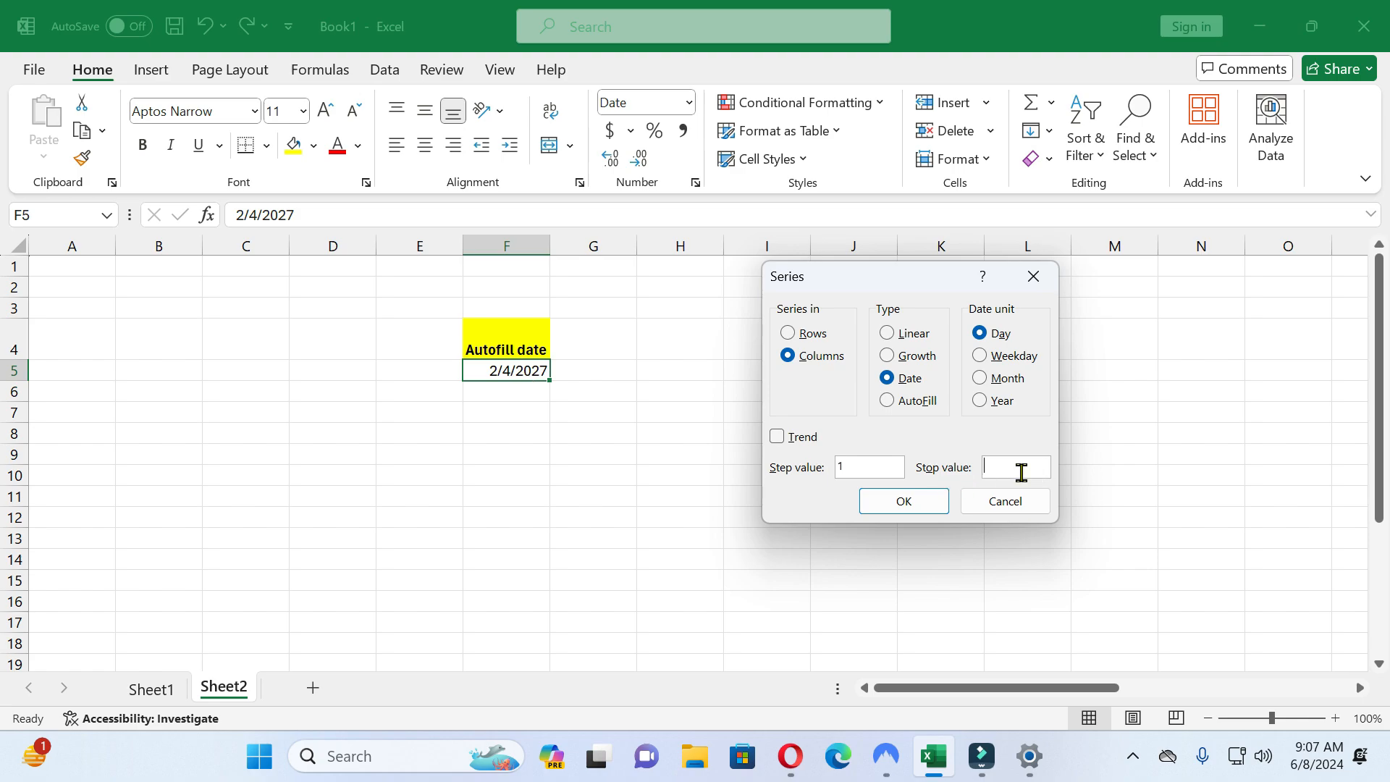
type("2/25/2027")
left_click(912, 501)
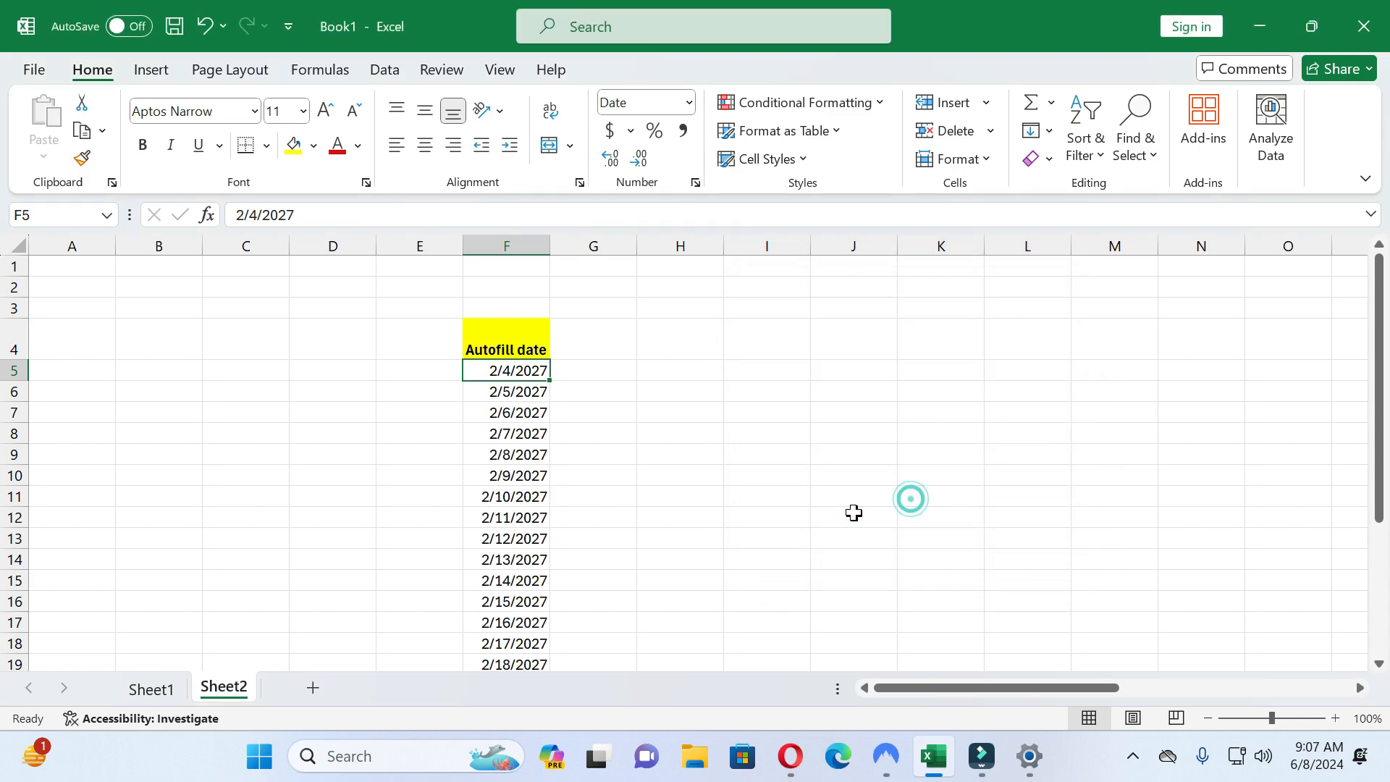
scroll(558, 492, "down", 2)
scroll(559, 493, "up", 2)
scroll(558, 492, "down", 2)
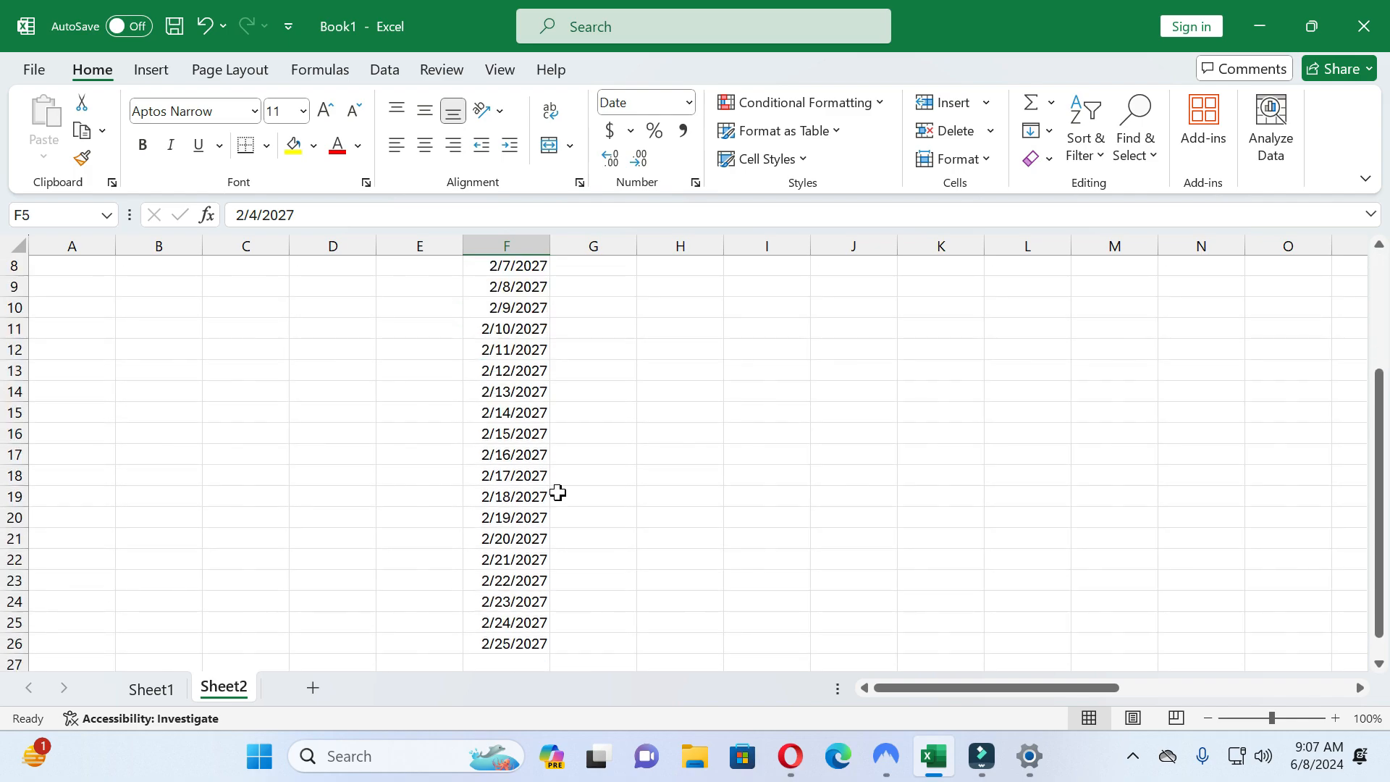
scroll(558, 491, "up", 2)
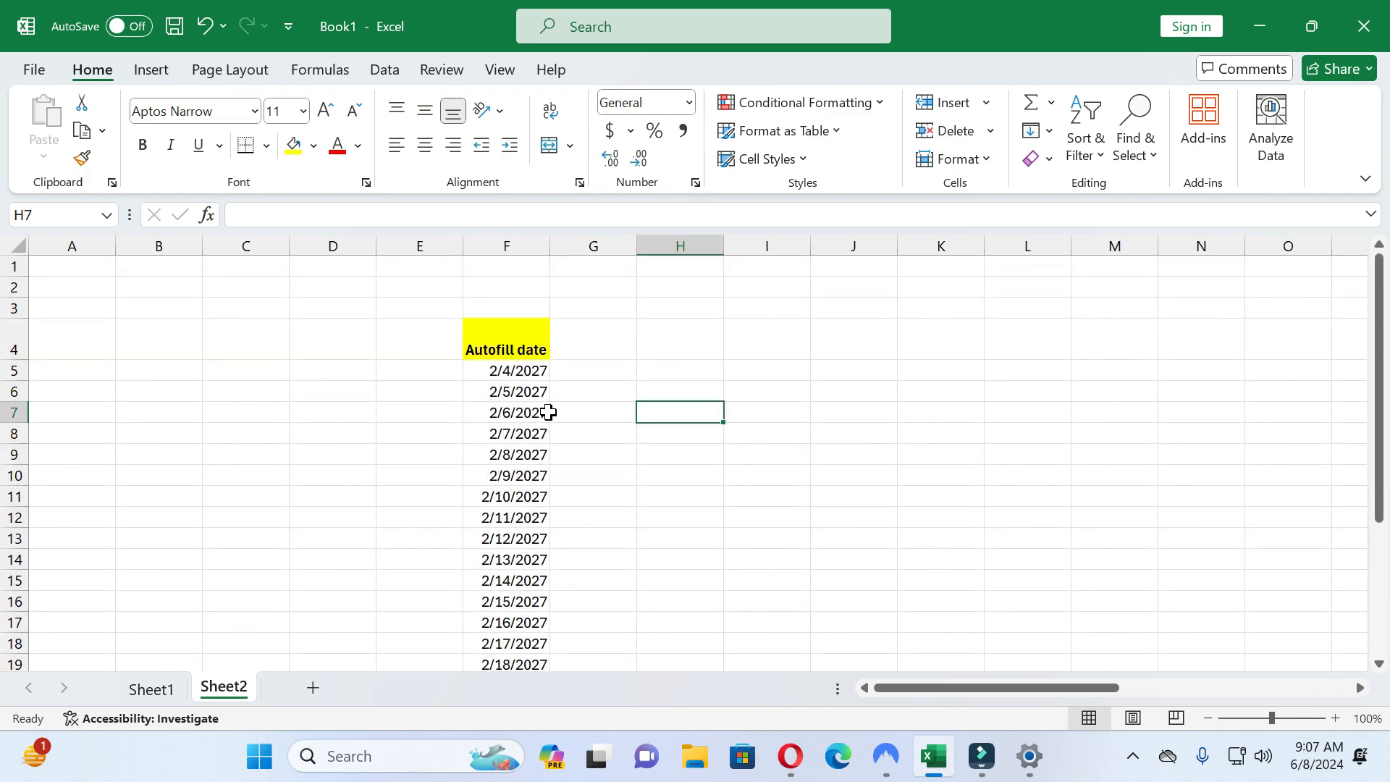
Step: Copy the starting date from F5 into G4, beside the Autofill date heading
scroll(549, 413, "down", 1)
scroll(549, 413, "up", 1)
left_click(516, 366)
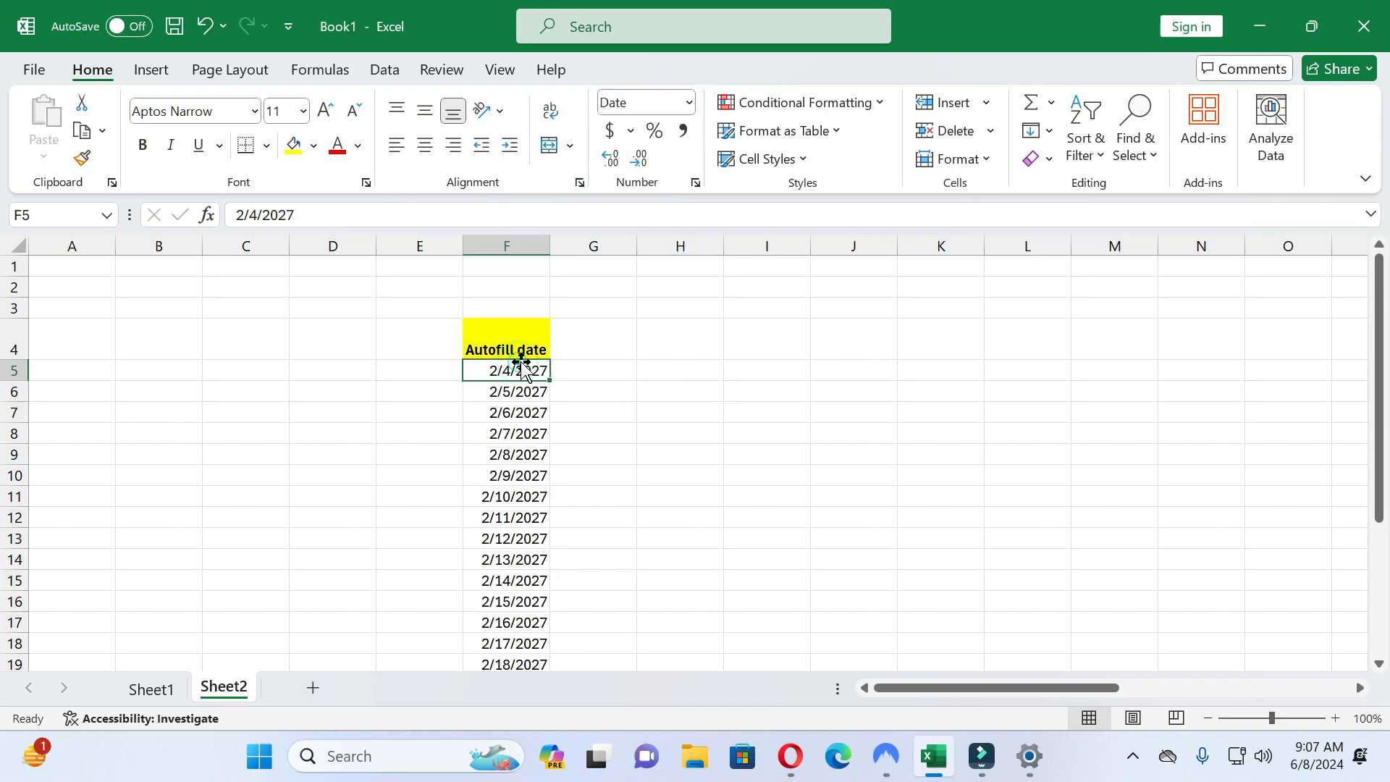
key("ctrl+c")
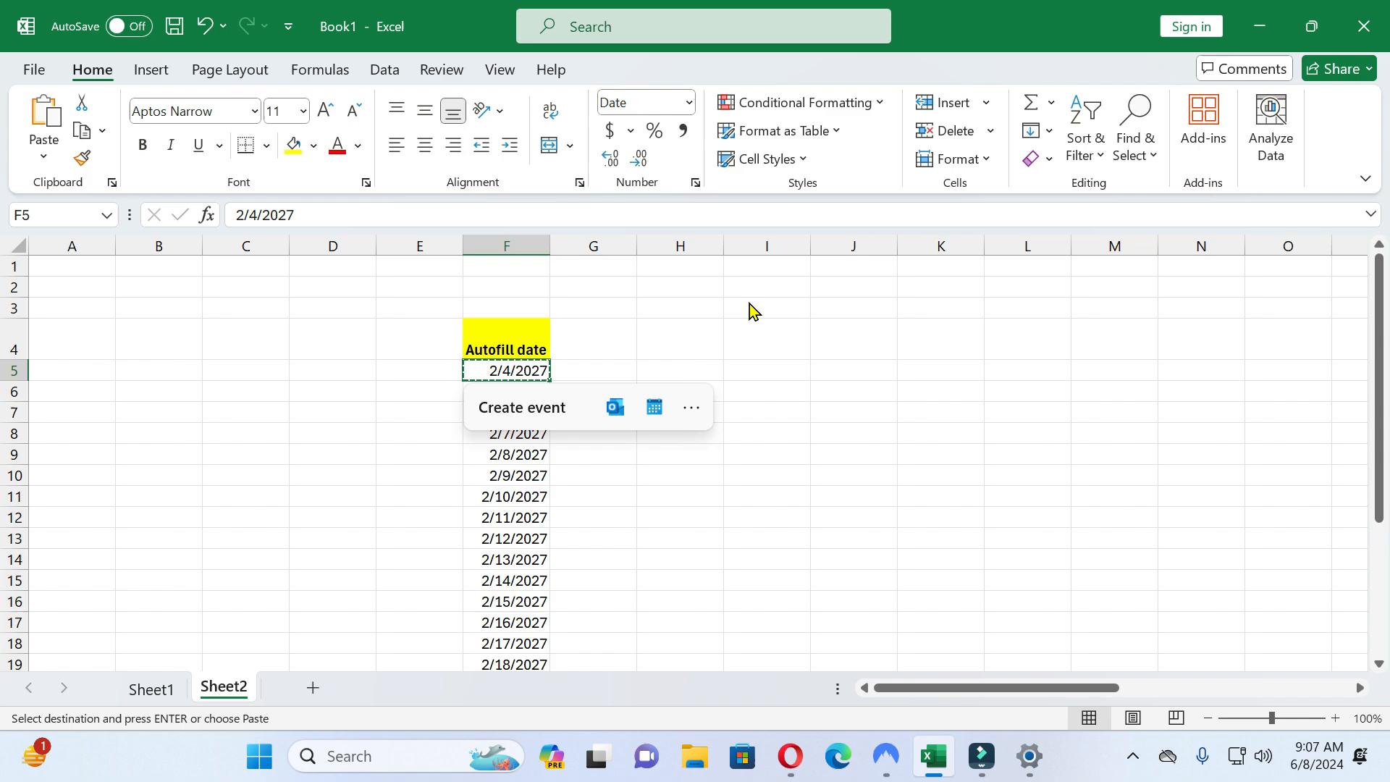
left_click(632, 346)
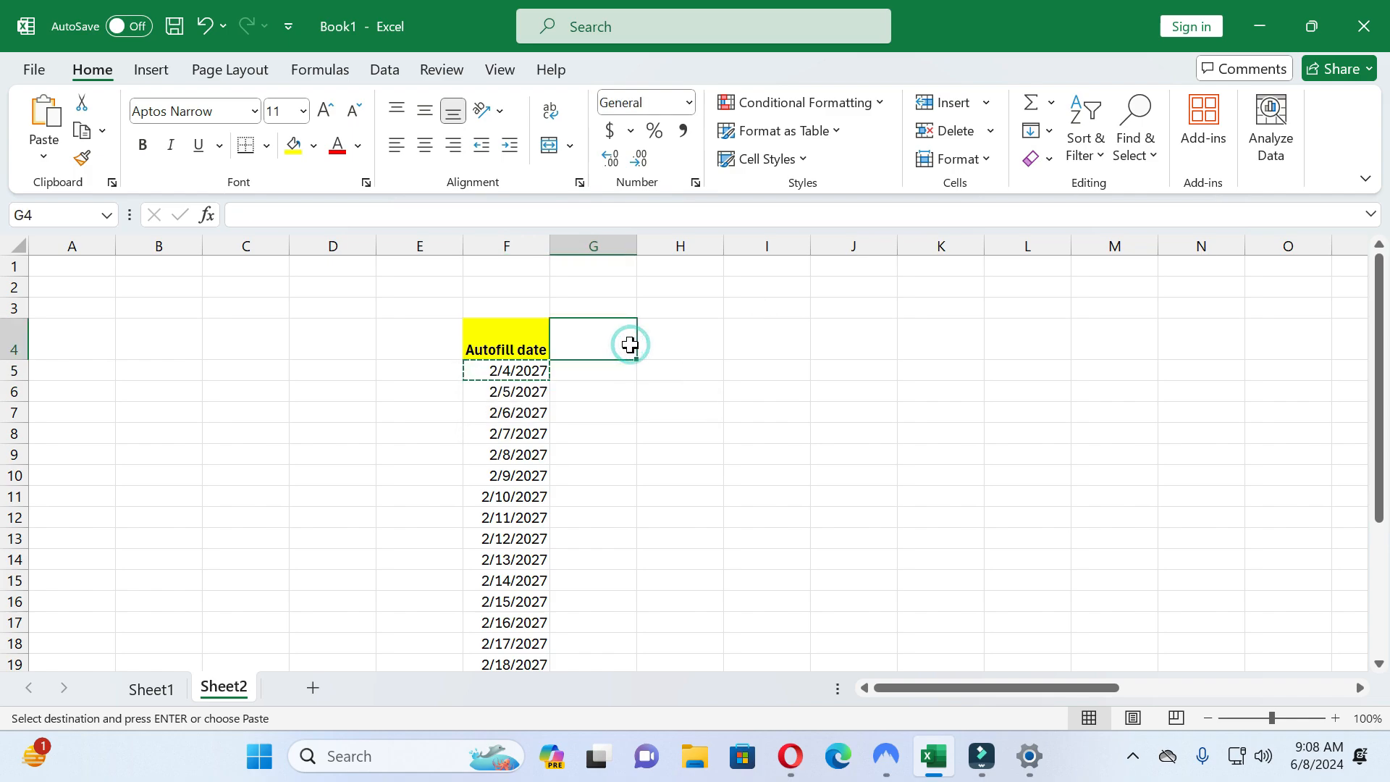
key("ctrl+v")
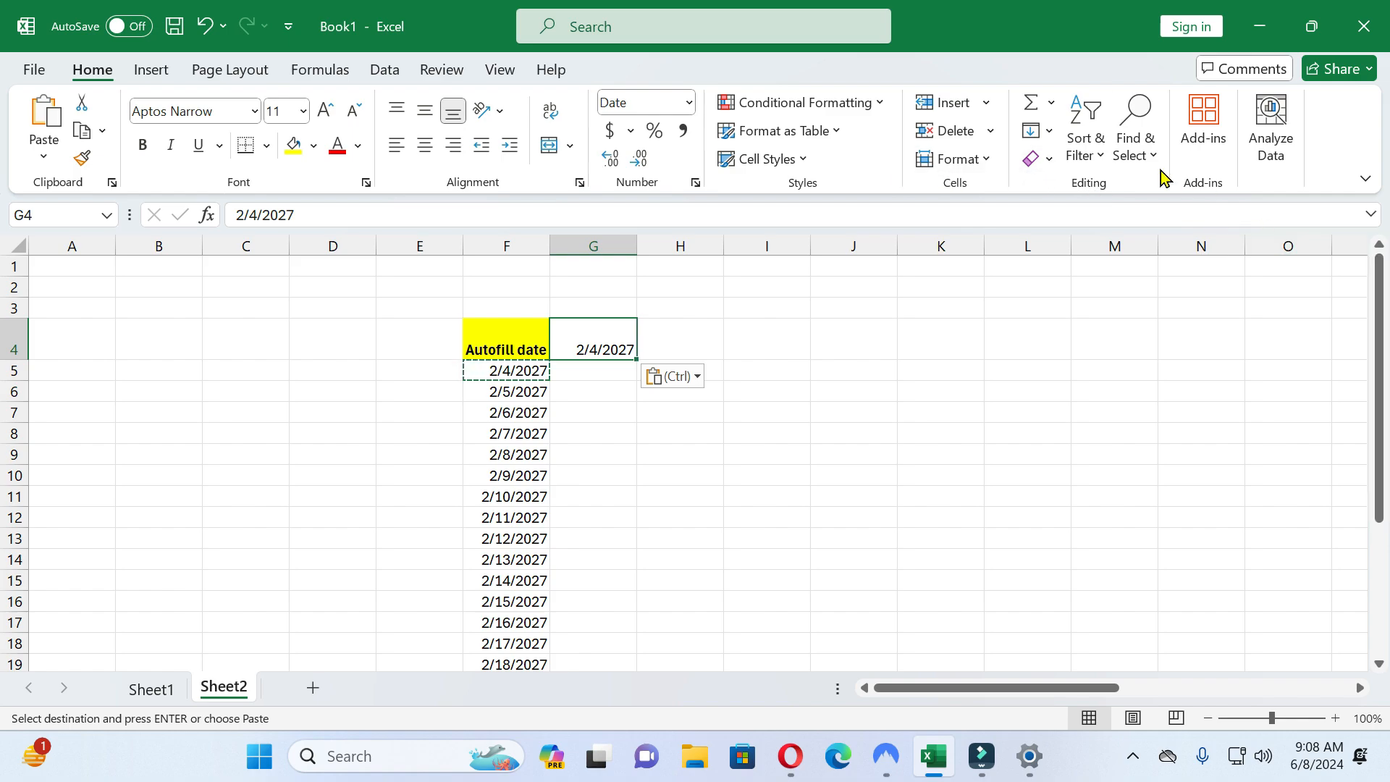
Step: Fill a date series along row 4 from G4 by day, with step value 1 and stop value 2/25/2027
left_click(1051, 134)
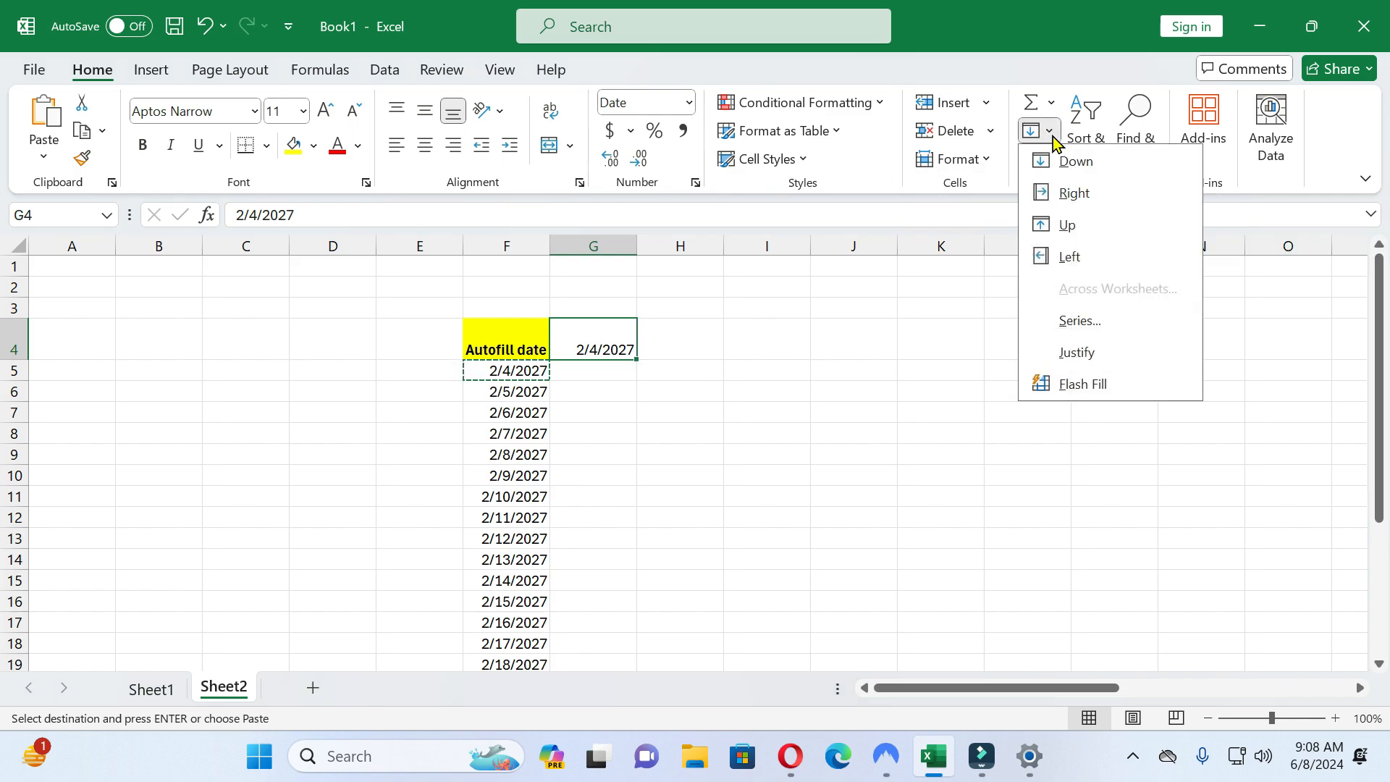
left_click(1123, 323)
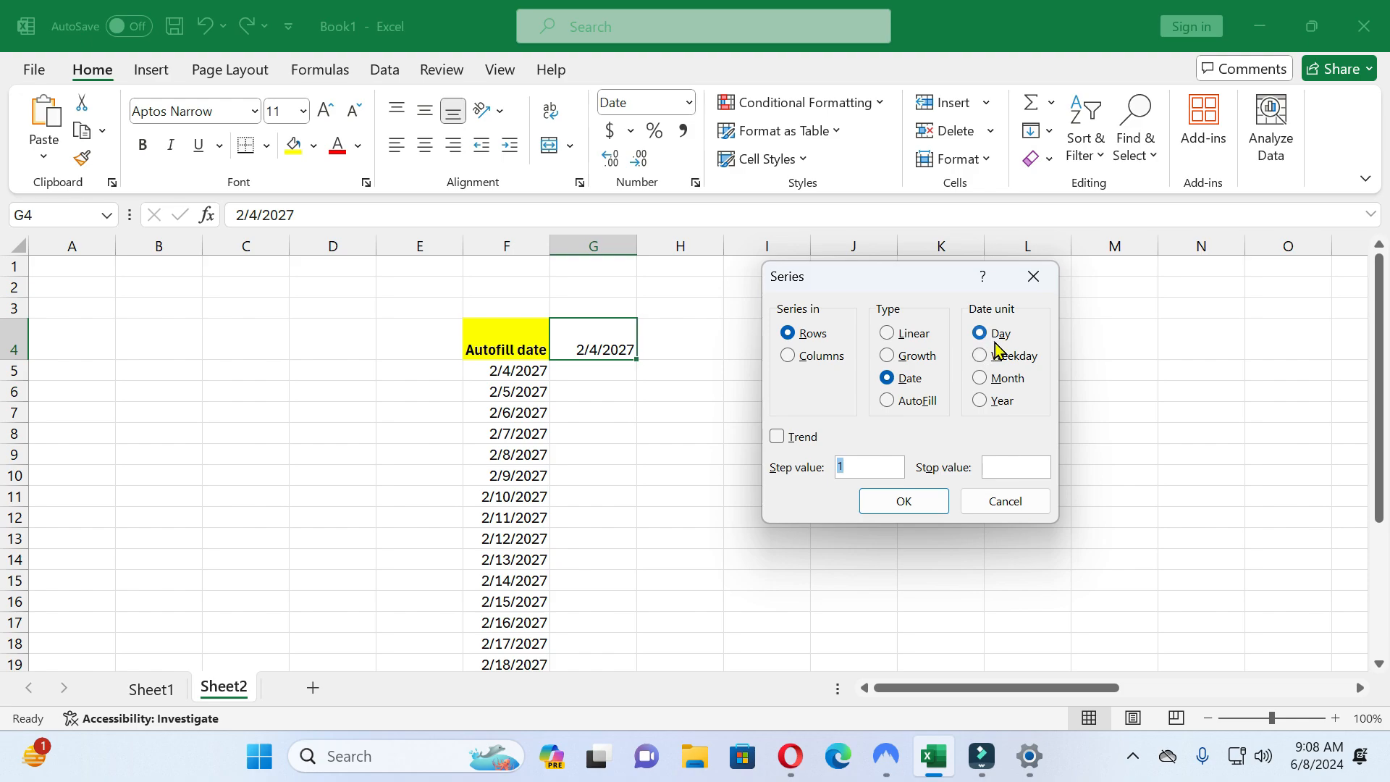
left_click(1003, 461)
type("2/25/2027")
left_click(920, 513)
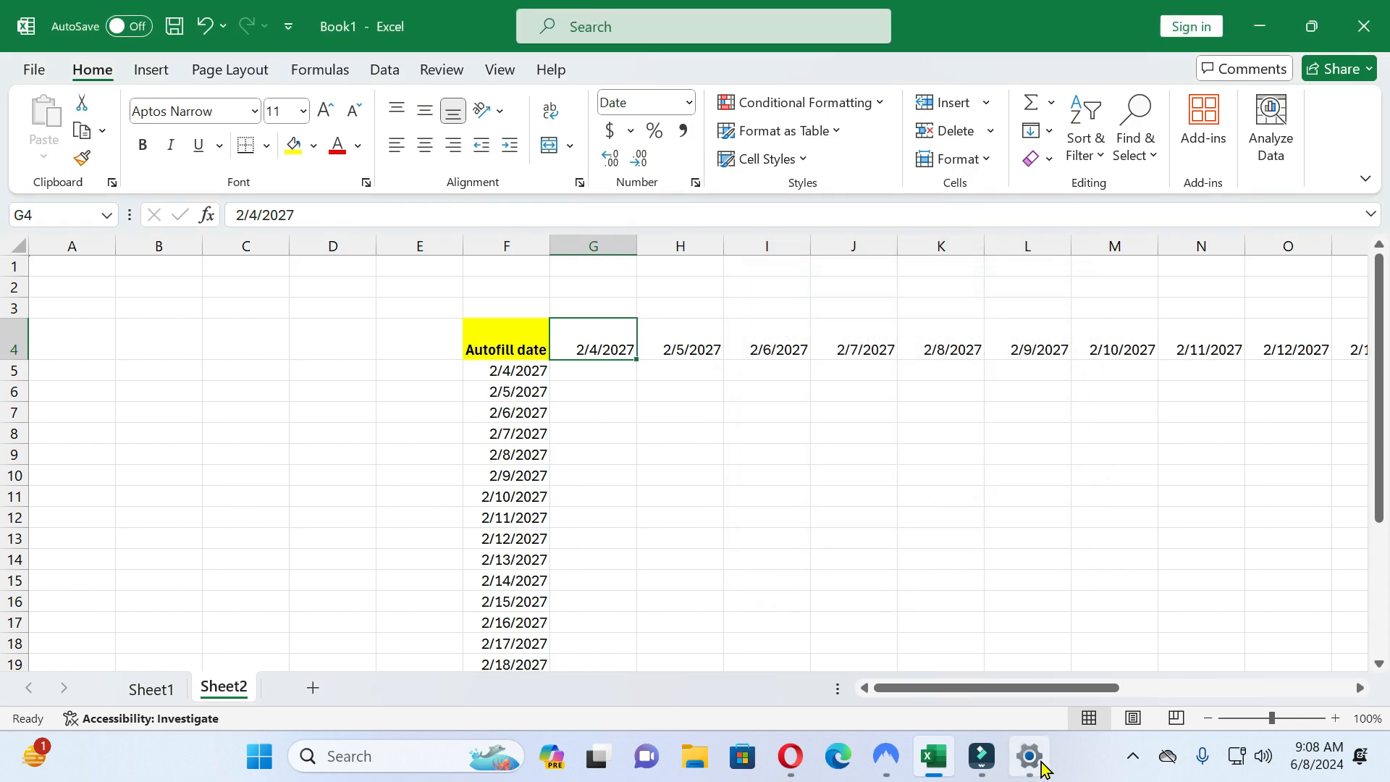
left_click_drag(1029, 693, 998, 698)
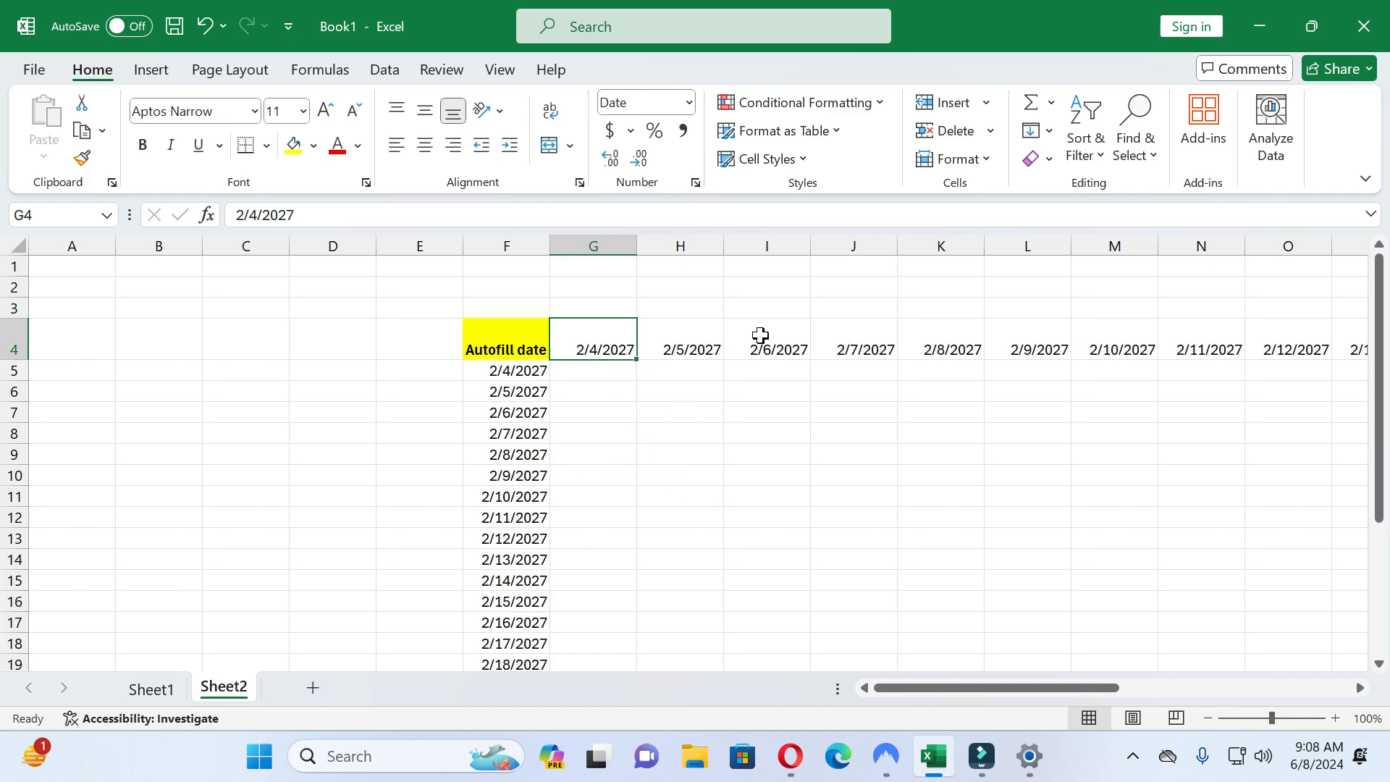
left_click(667, 435)
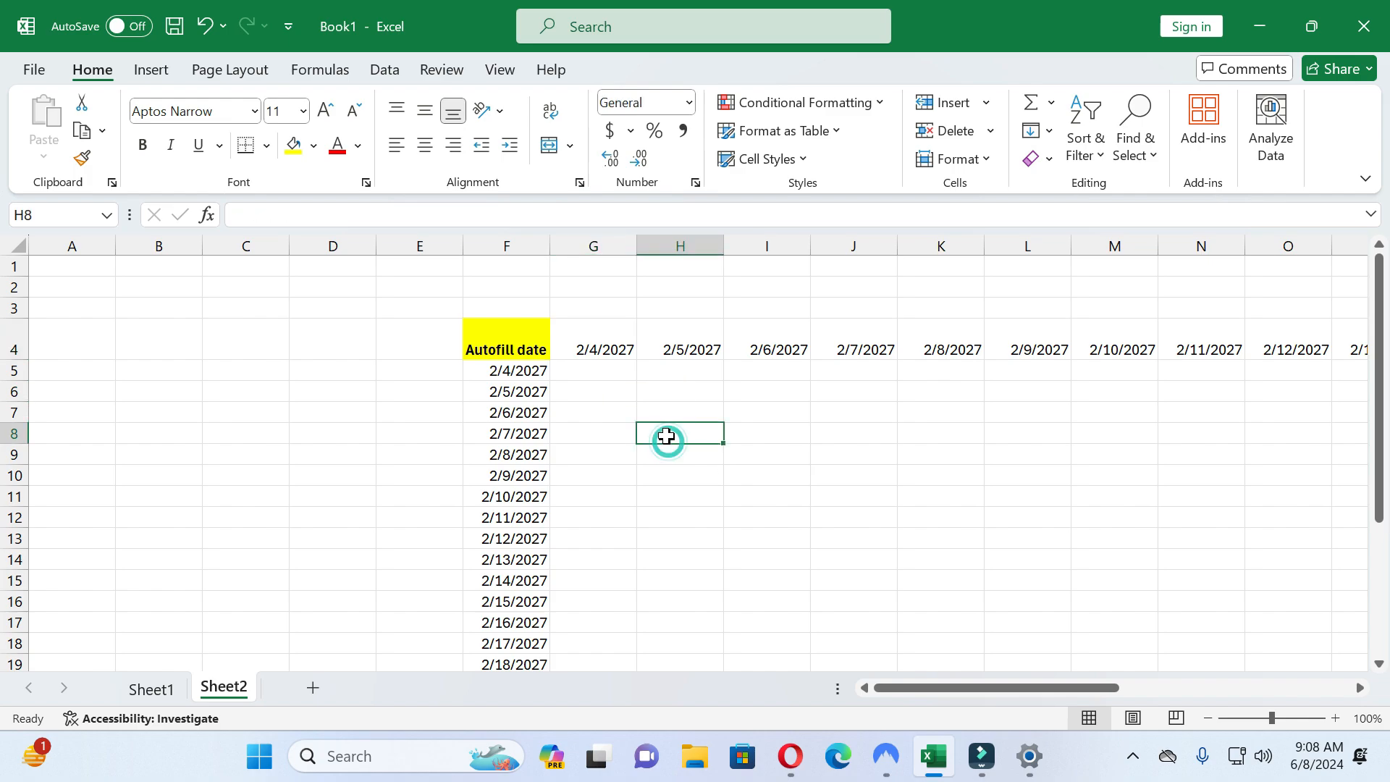
Step: Autofill the date in G4 down column G to row 26 with the fill handle
left_click(612, 353)
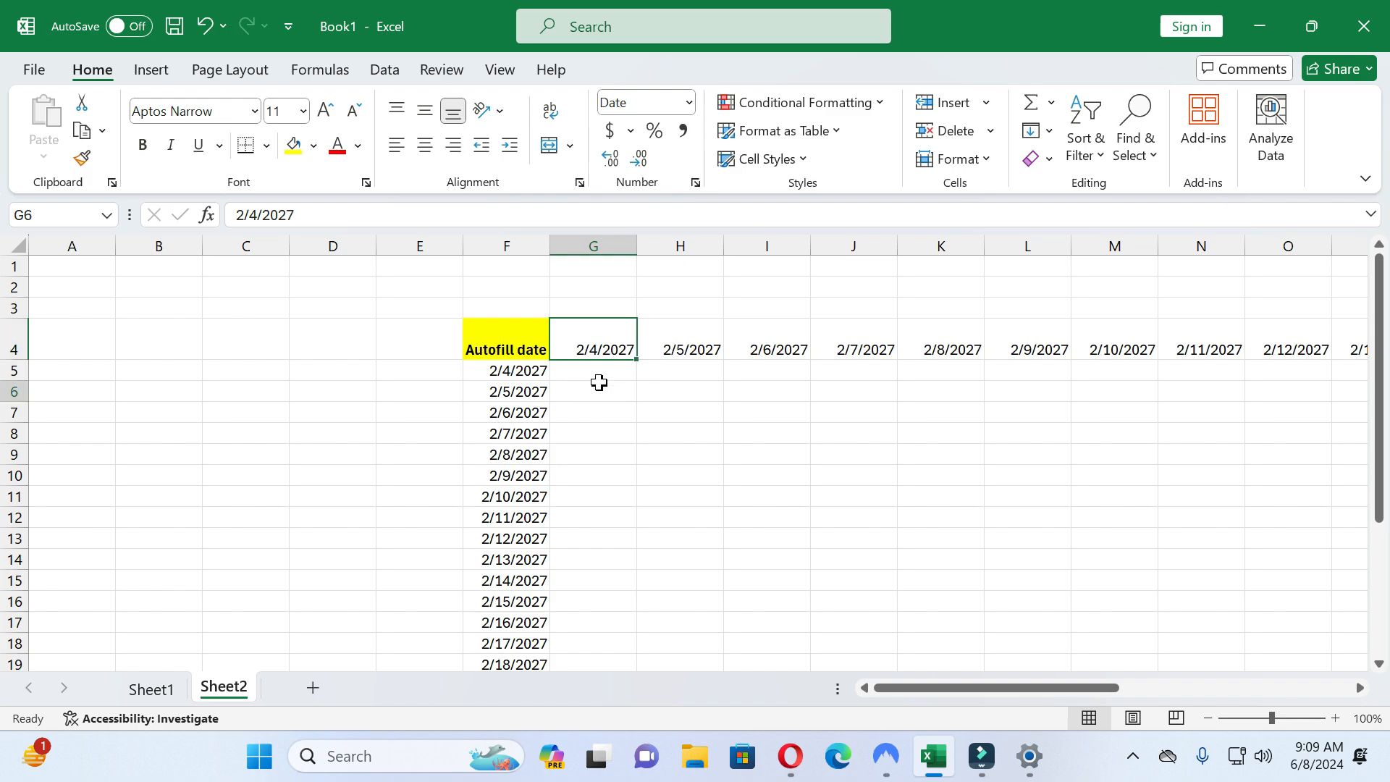
left_click(600, 385)
left_click(605, 346)
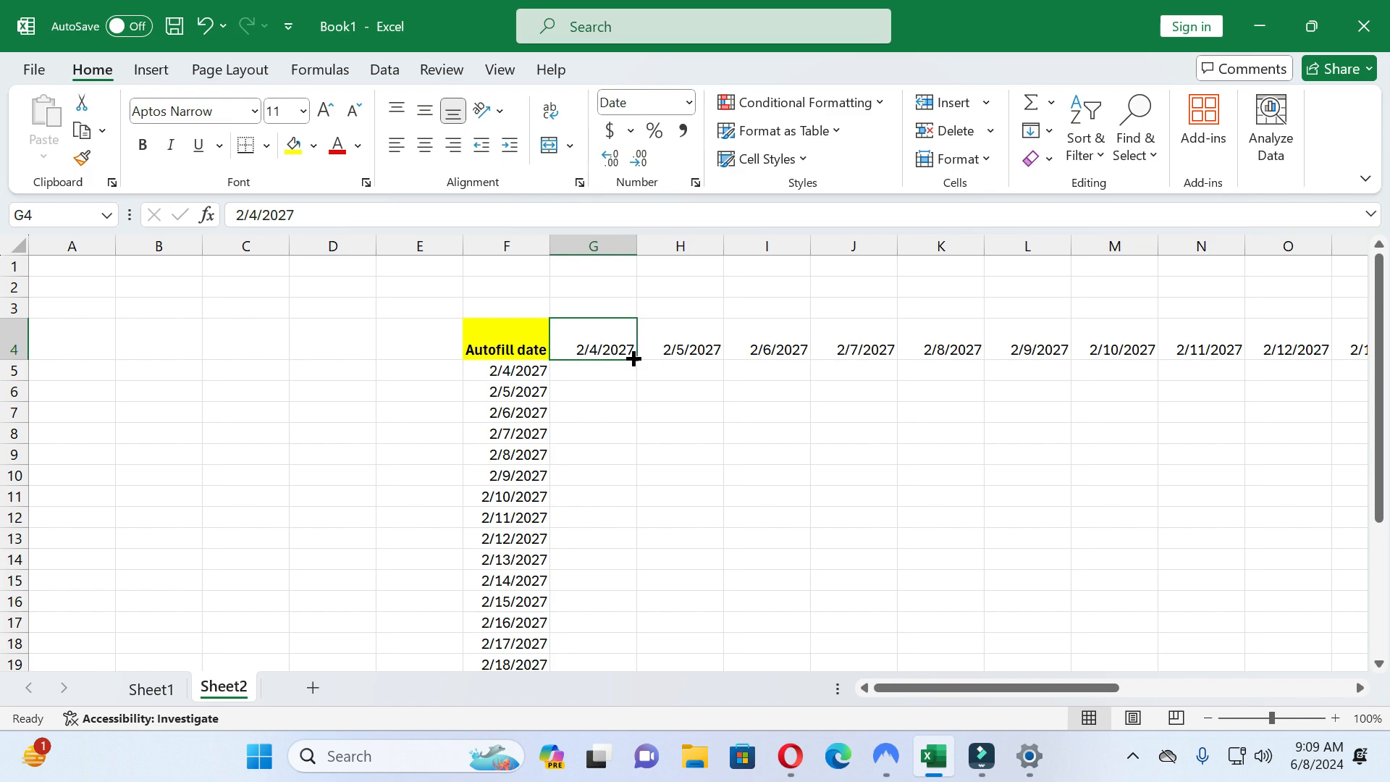
mouse_move(634, 358)
left_mouse_down()
mouse_move(630, 692)
mouse_move(633, 630)
left_mouse_up()
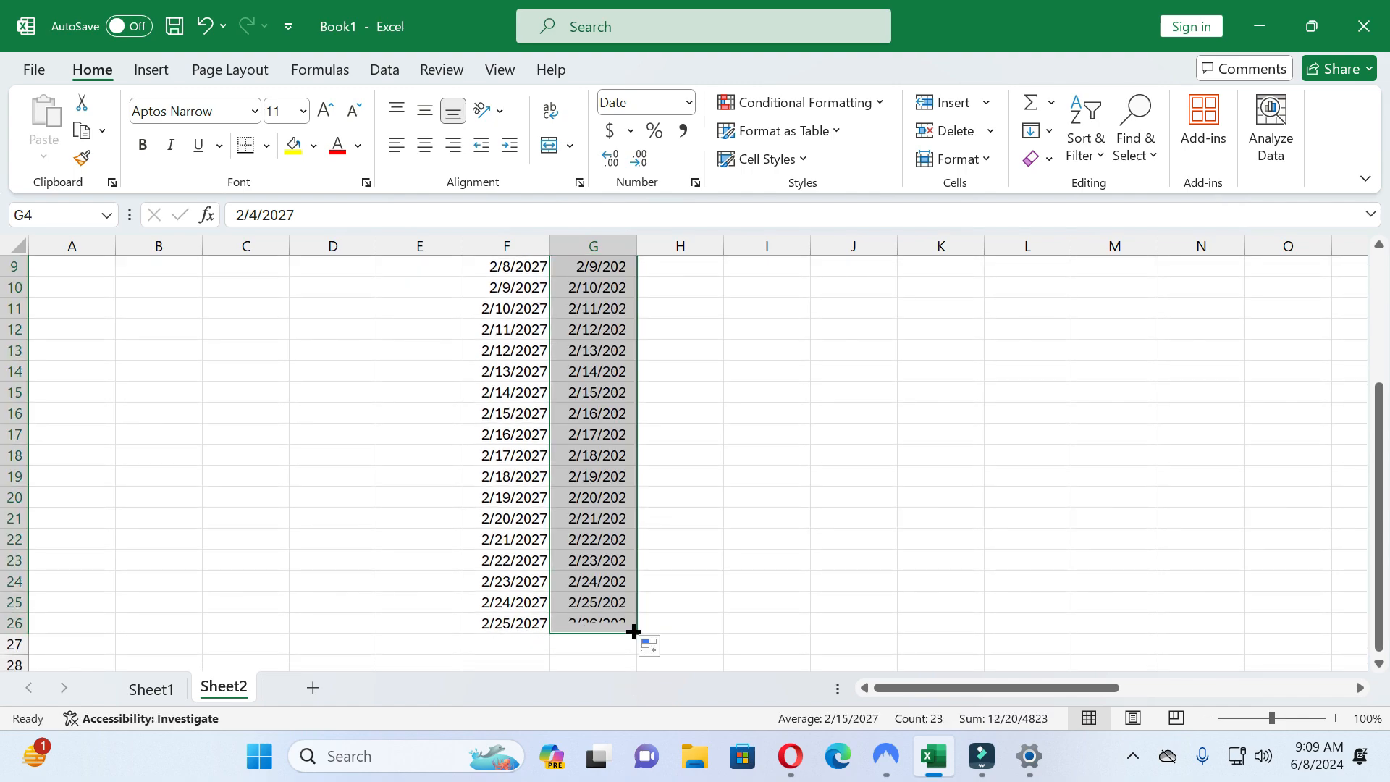
scroll(632, 630, "up", 3)
scroll(632, 630, "down", 4)
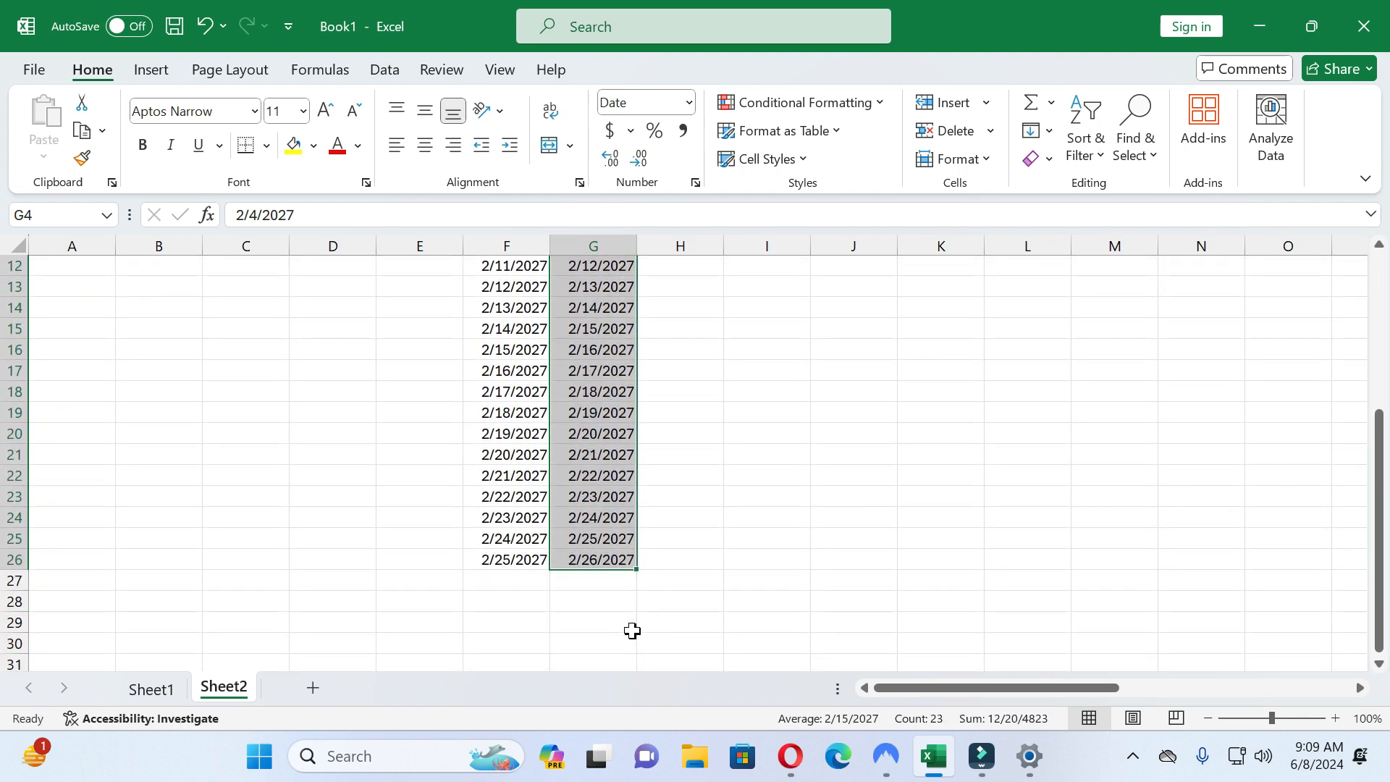
scroll(632, 630, "up", 4)
scroll(632, 630, "down", 2)
scroll(632, 630, "up", 2)
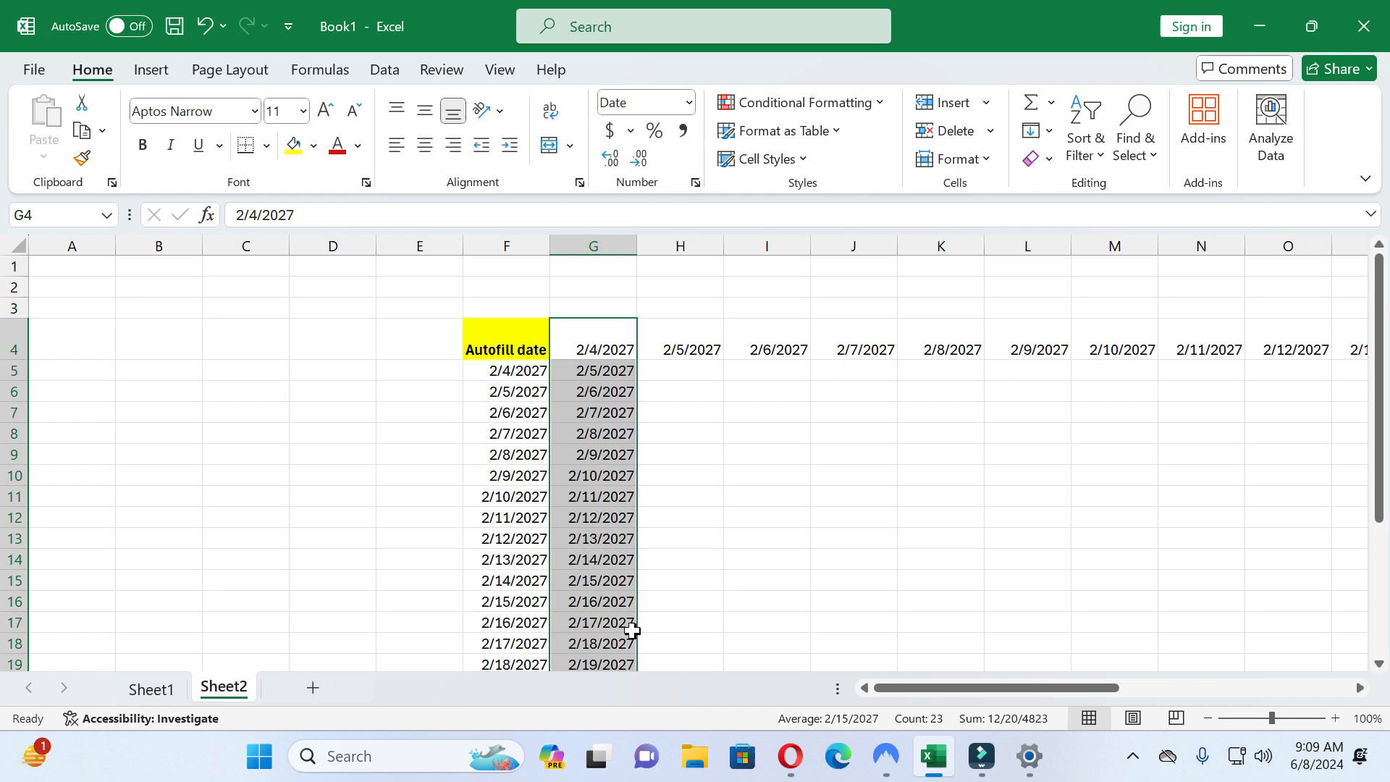
left_click(667, 375)
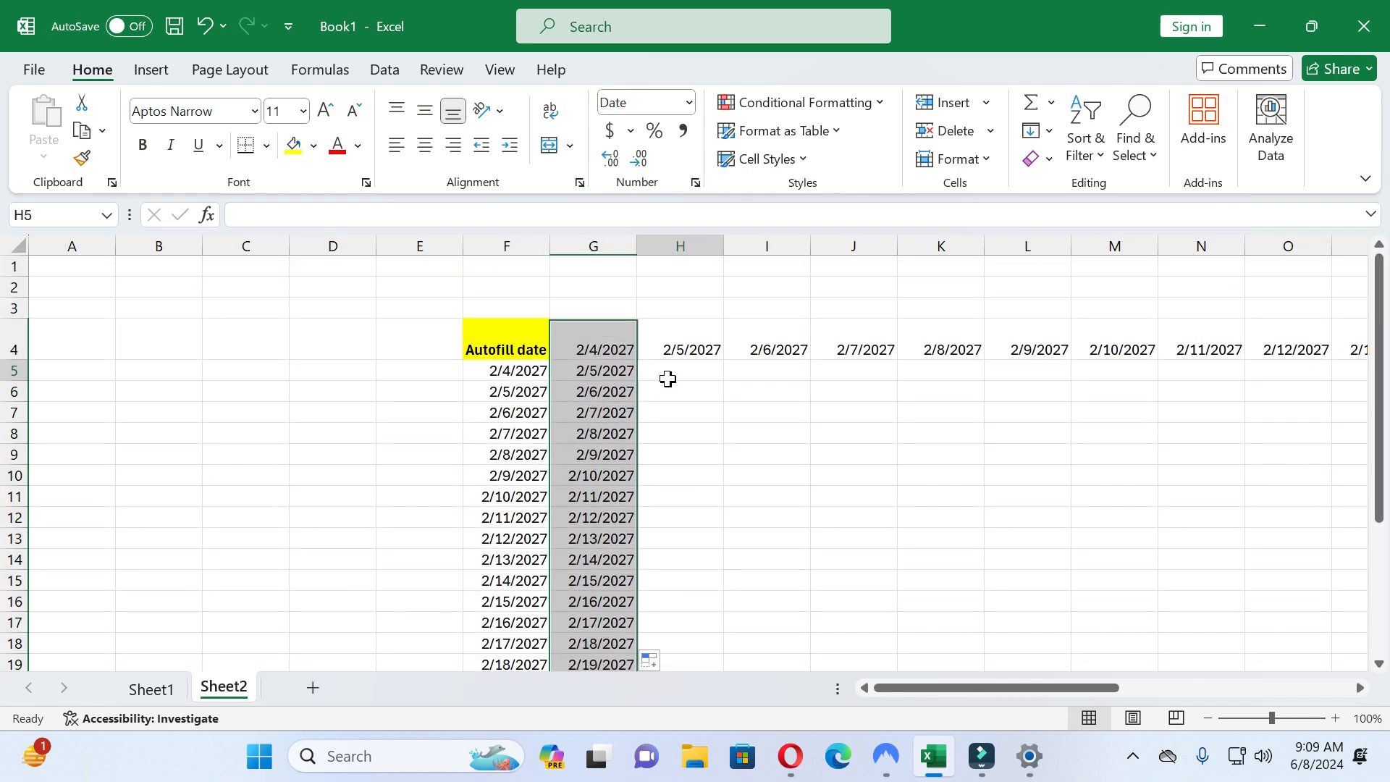
left_click(754, 428)
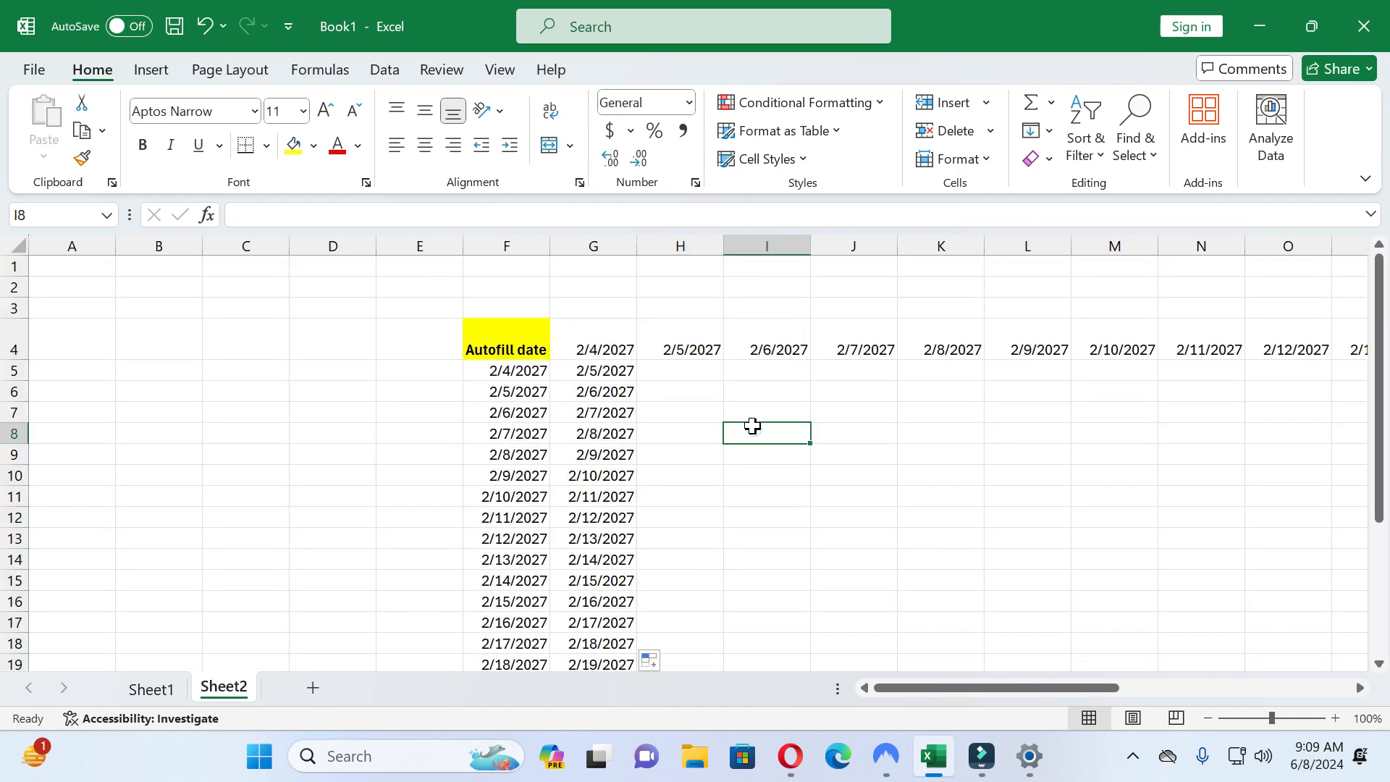
Step: Copy the date from G4 into cell H9
left_click(599, 351)
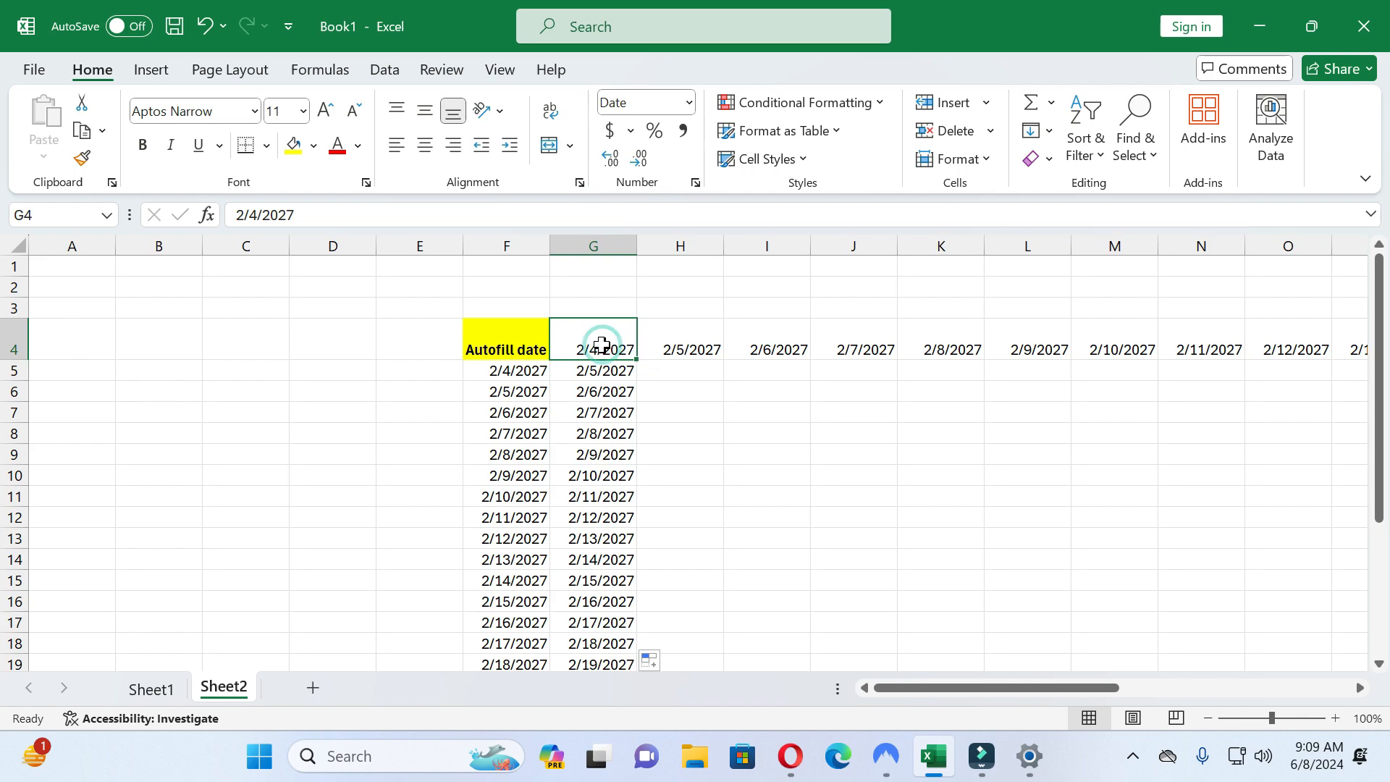
key("ctrl+c")
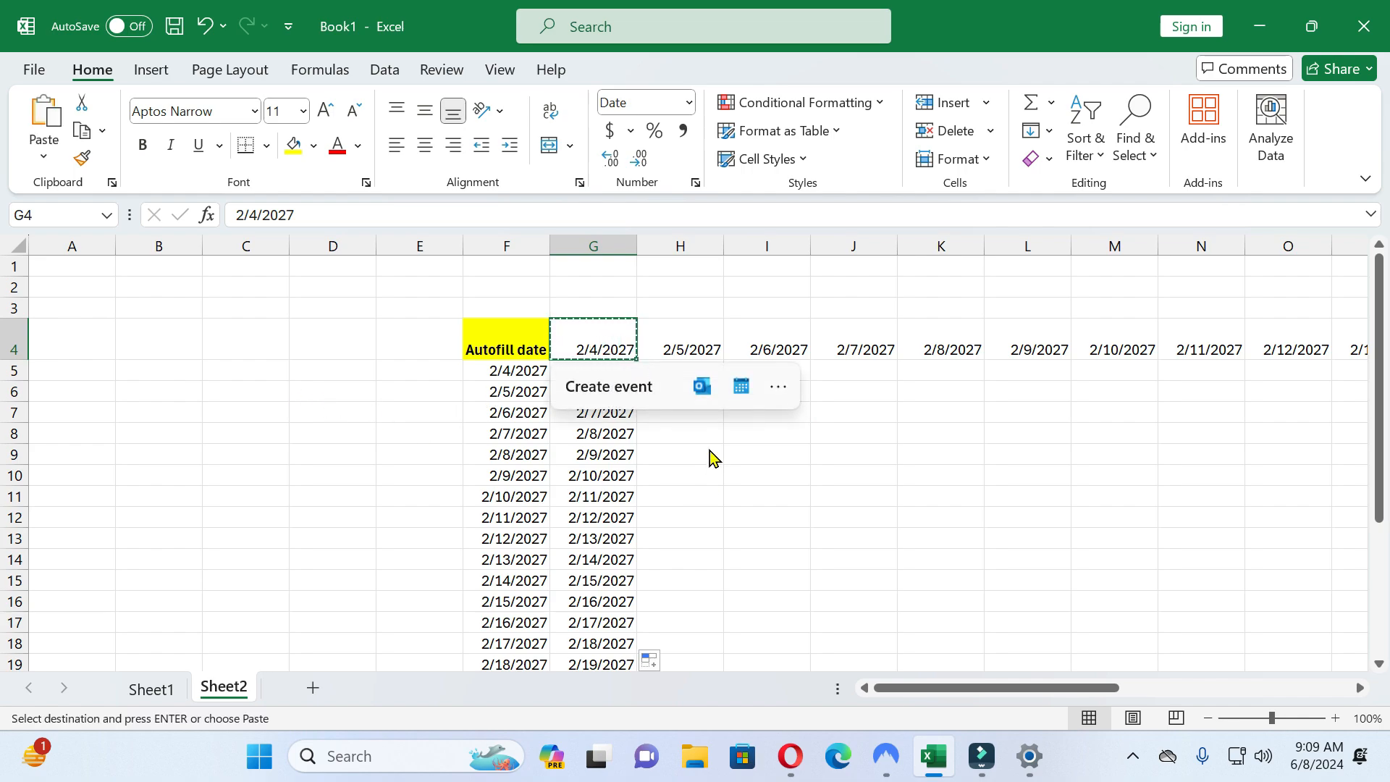
left_click(710, 454)
key("ctrl+v")
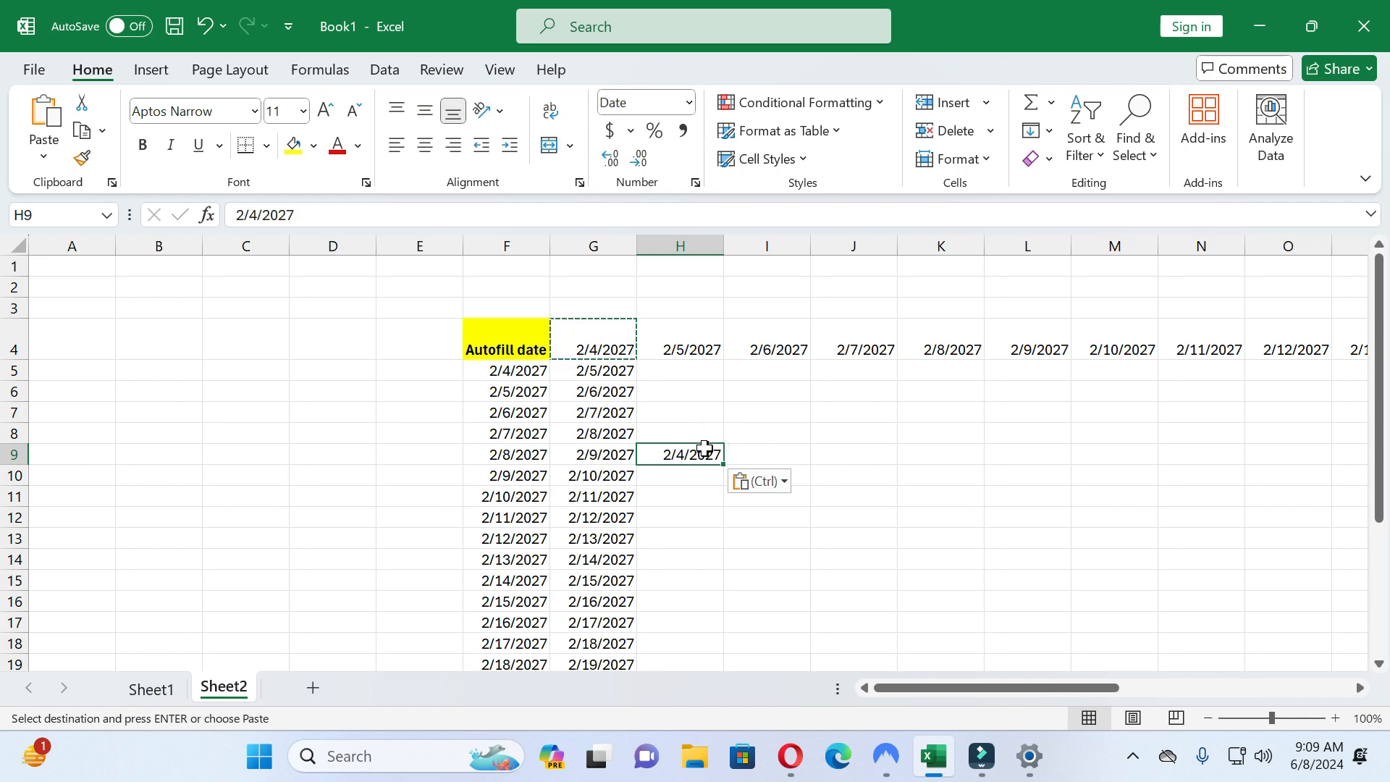
left_click(708, 516)
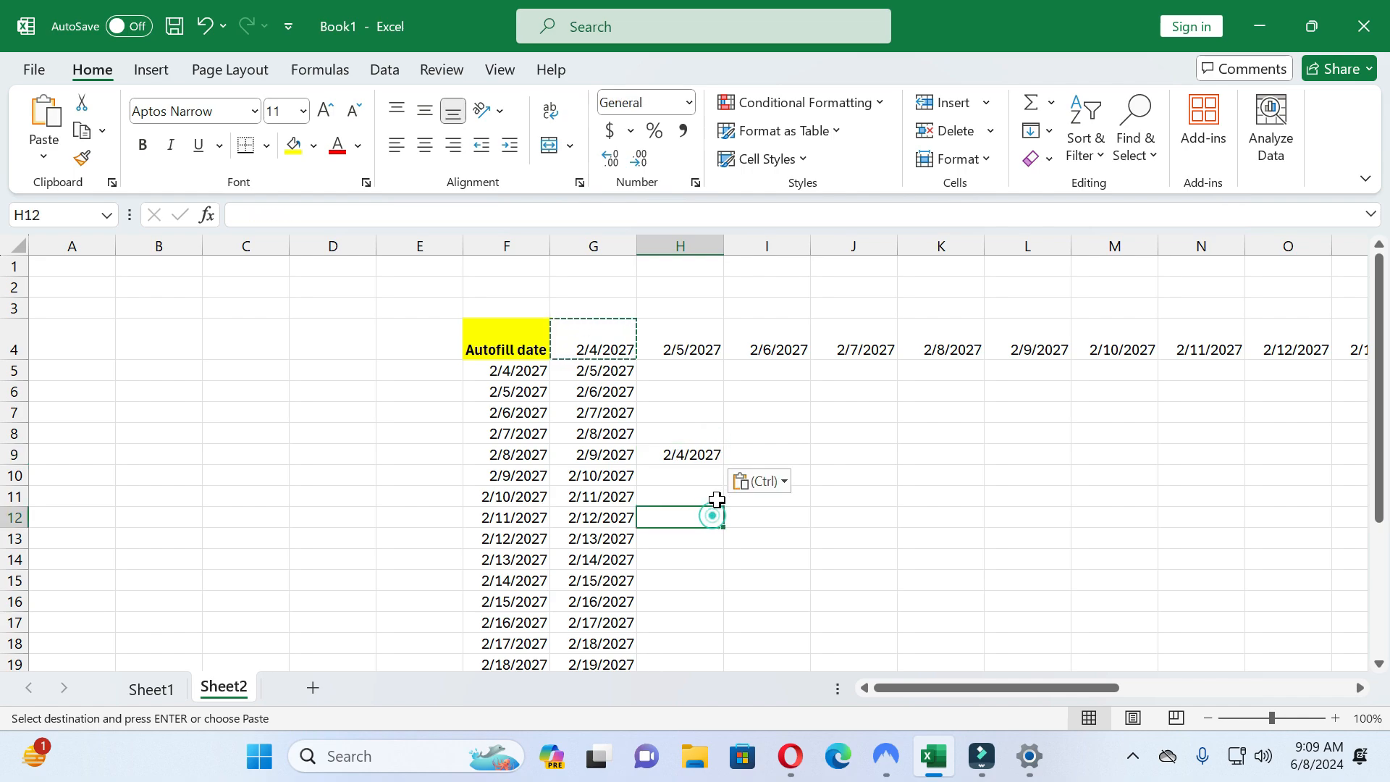
Step: Autofill the date in H9 across row 9 to column AB with the fill handle
left_click(683, 453)
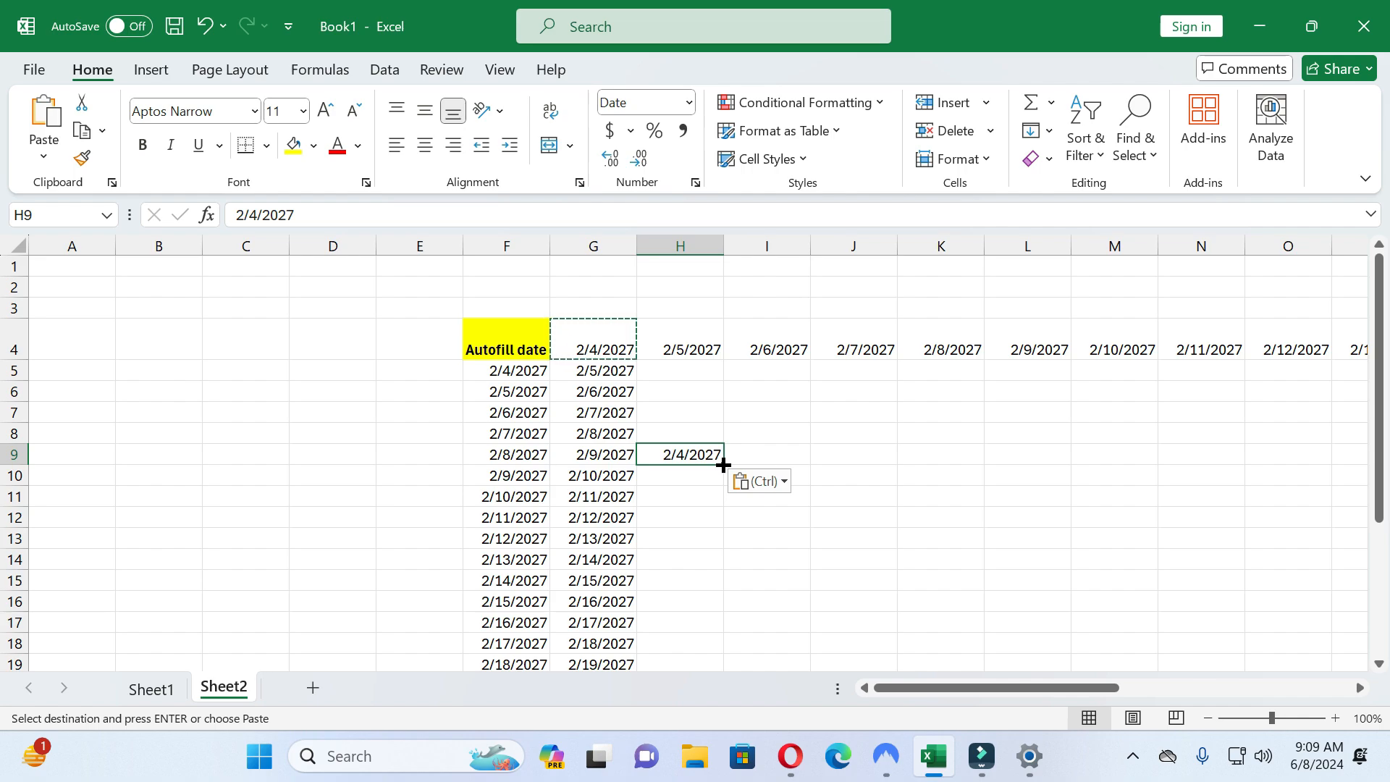
left_click_drag(724, 465, 1214, 456)
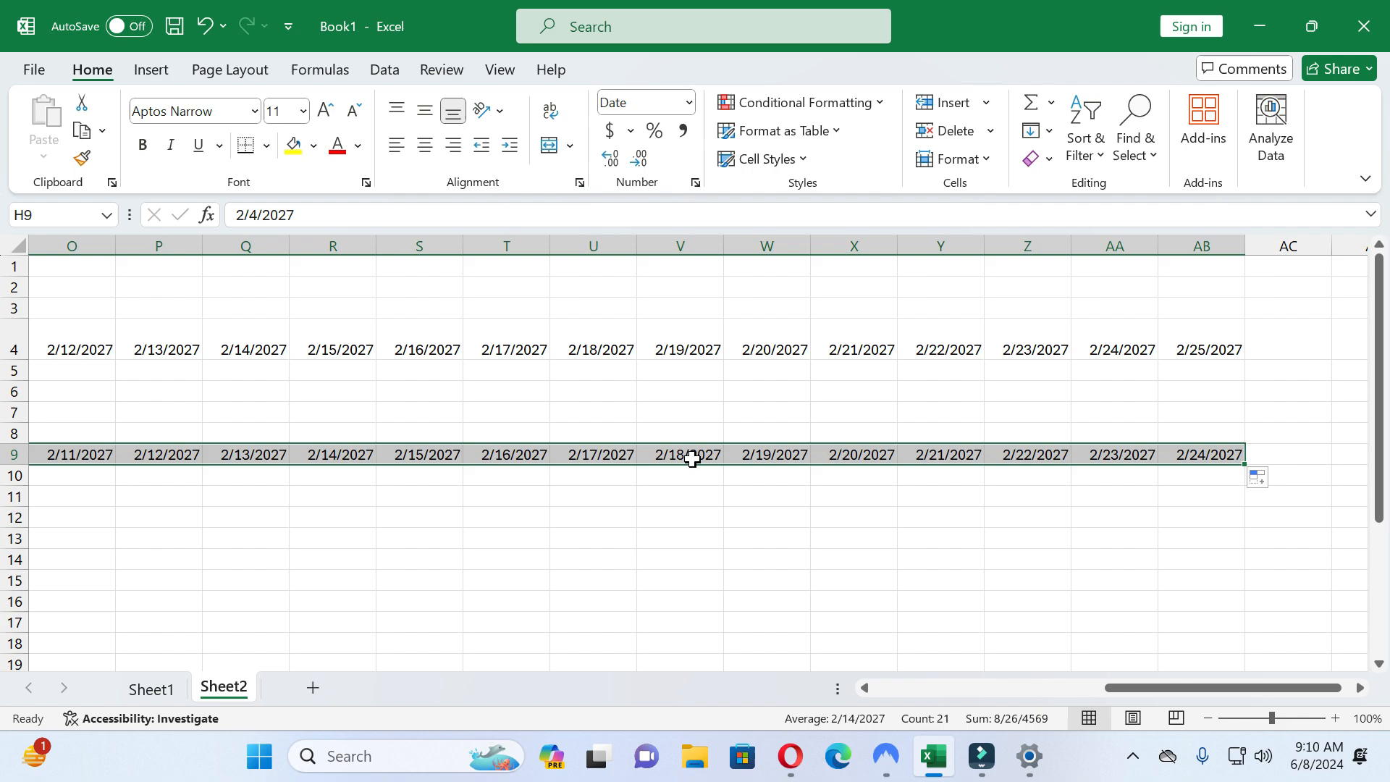
scroll(915, 490, "down", 2)
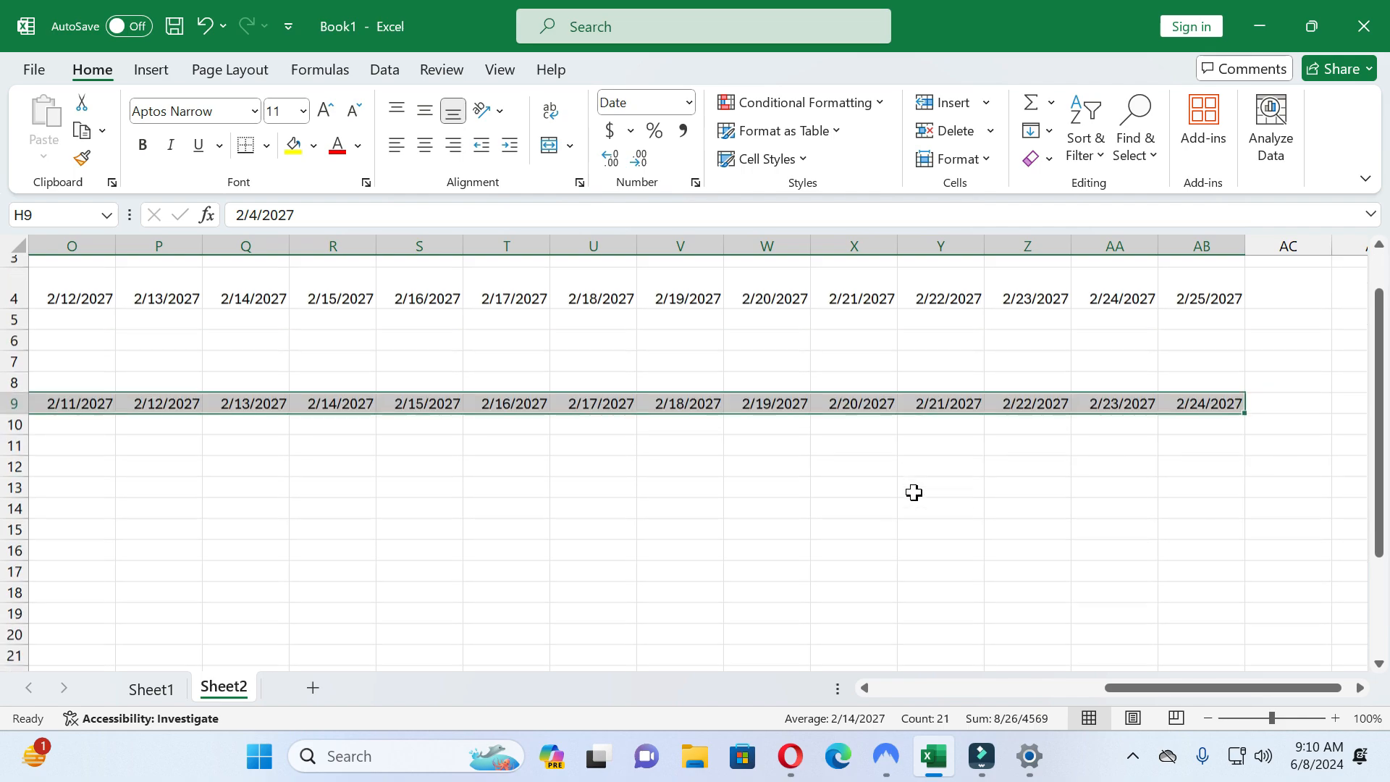
scroll(915, 491, "up", 2)
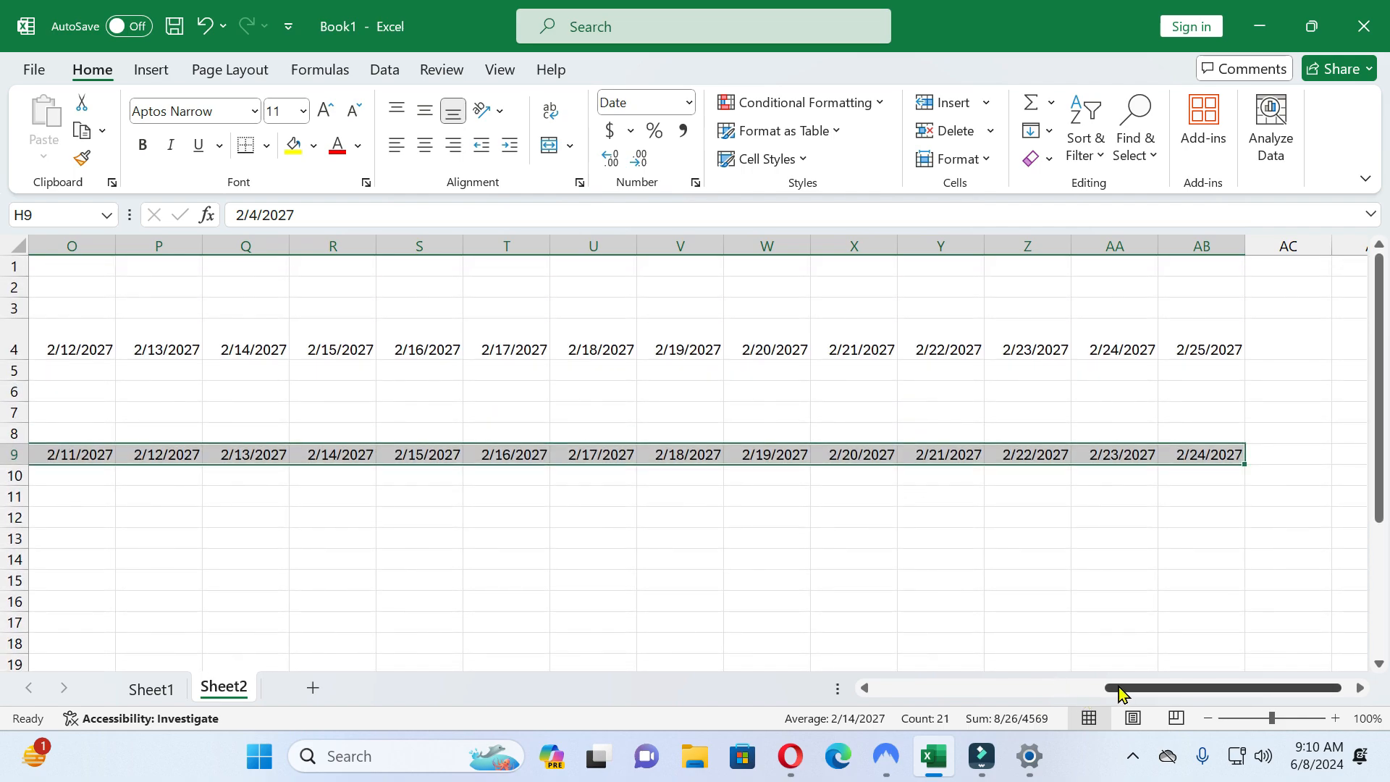
left_click_drag(1115, 690, 893, 704)
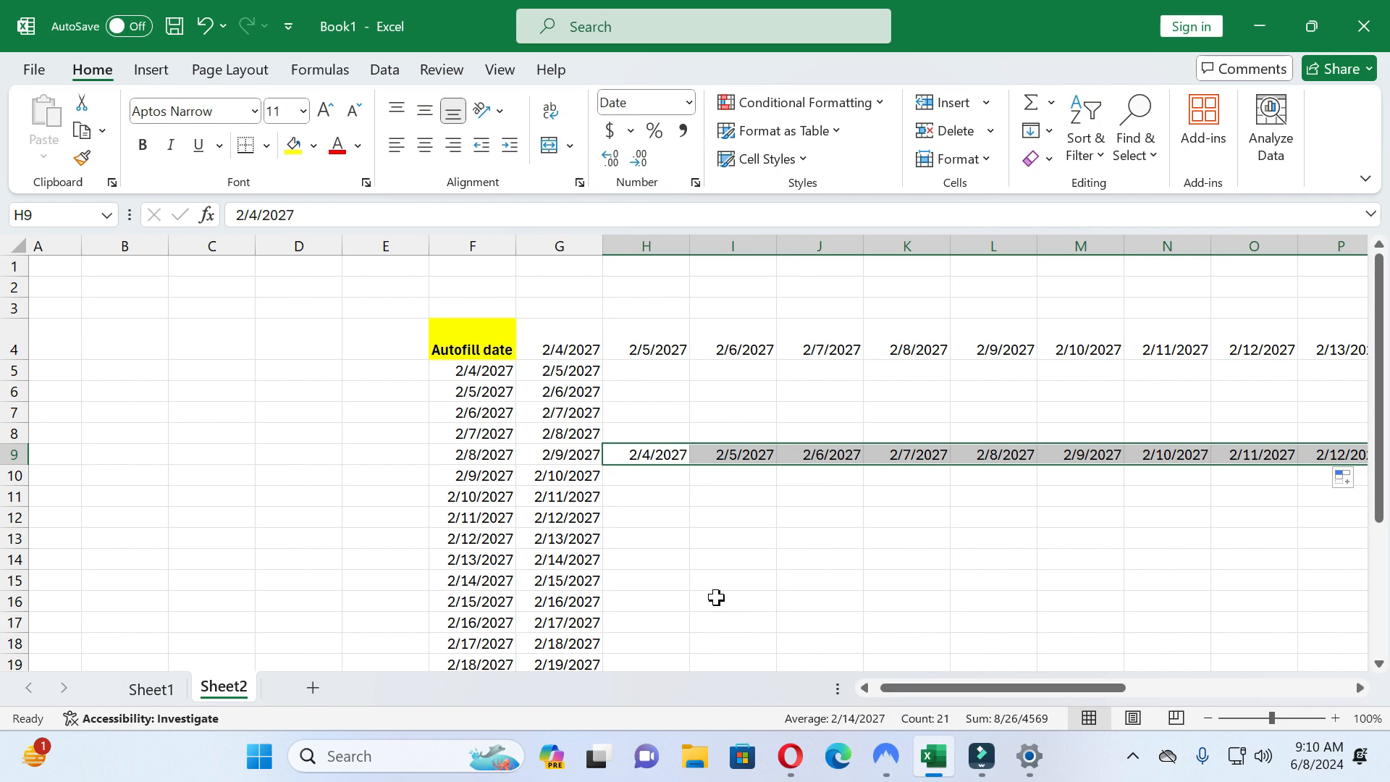
left_click(666, 580)
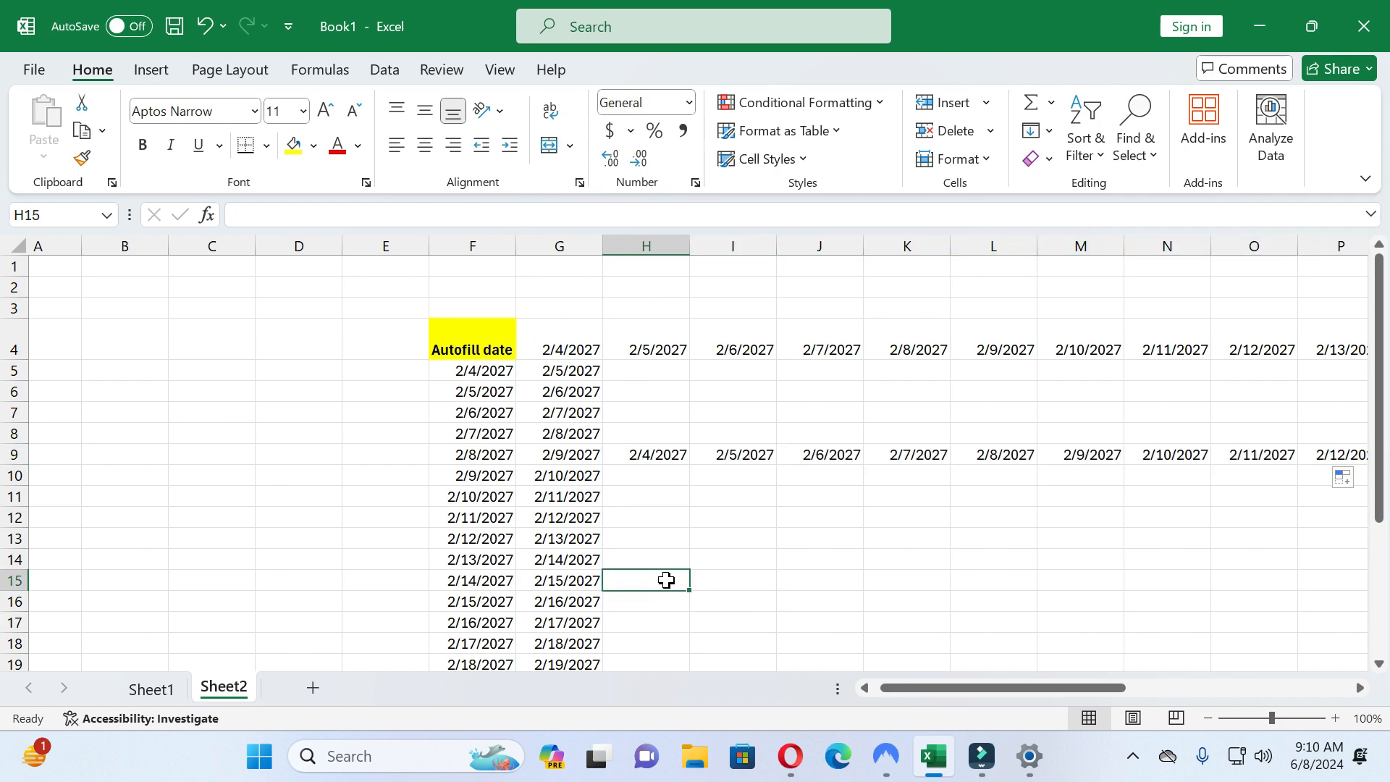